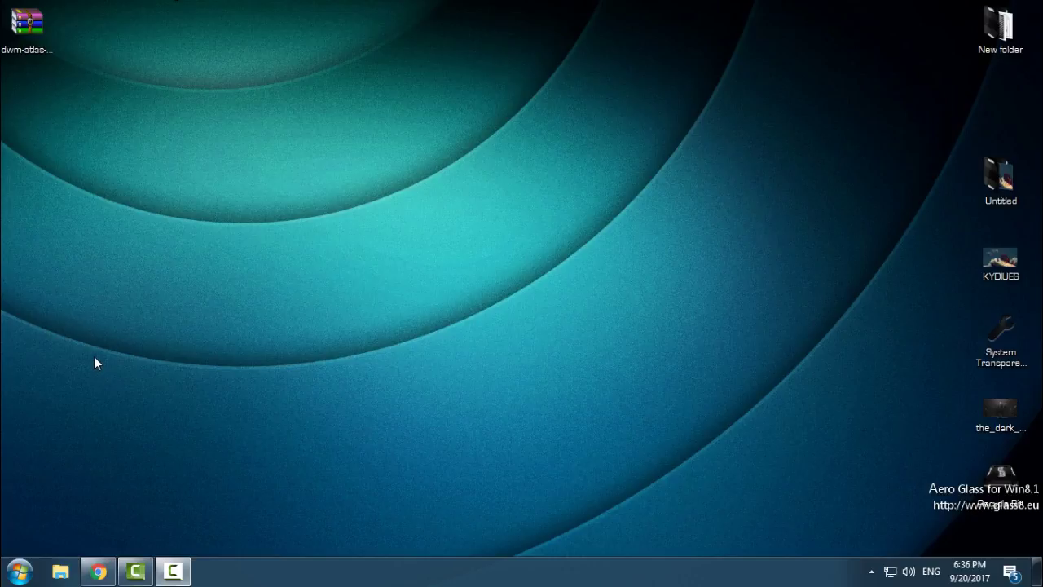
- Open a File Explorer window, compare its active and inactive borders, then close it
left_click(69, 573)
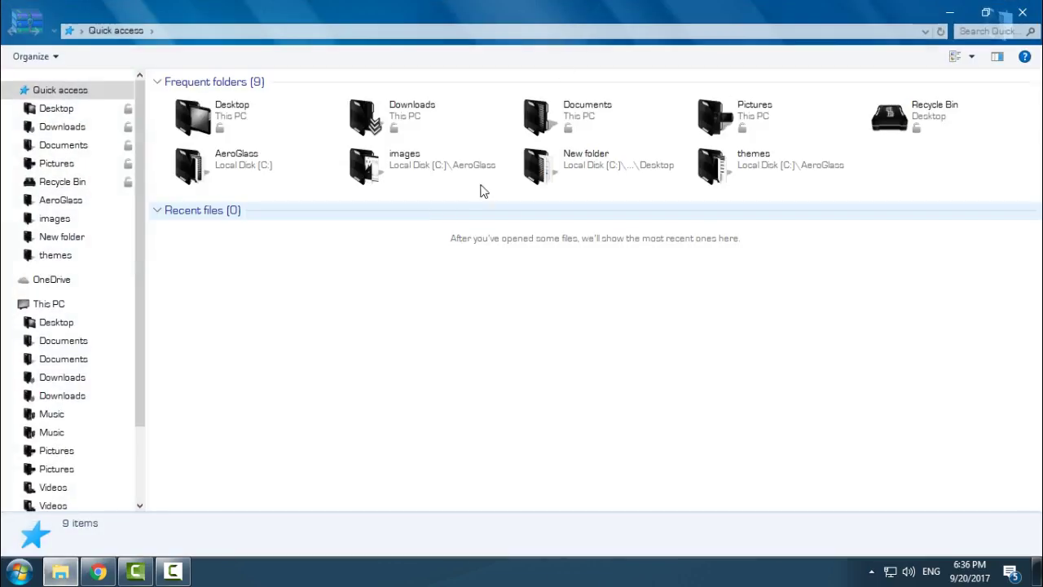
mouse_move(603, 9)
left_mouse_down()
mouse_move(603, 106)
mouse_move(579, 135)
left_mouse_up()
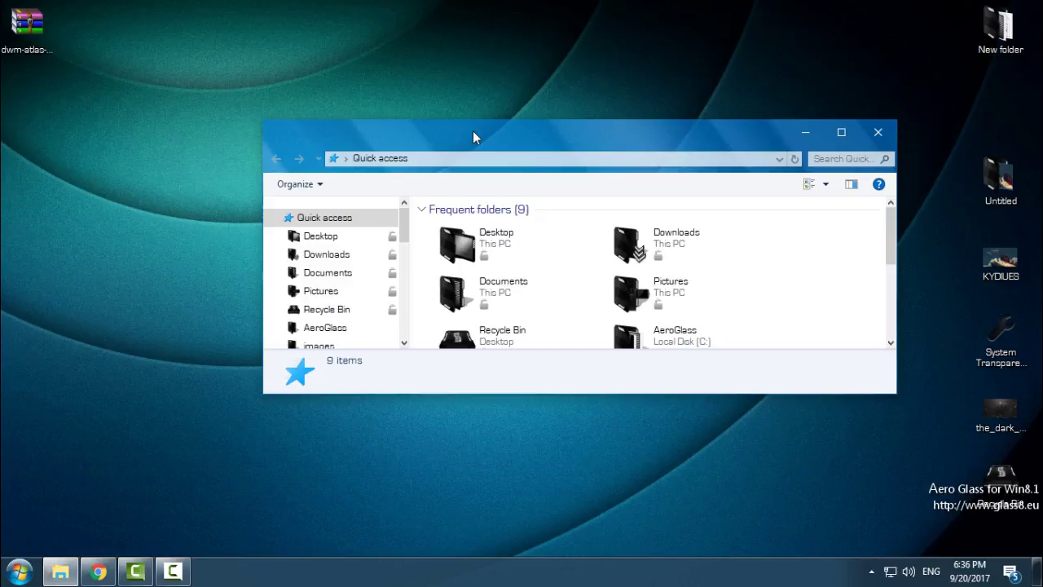
left_click(227, 133)
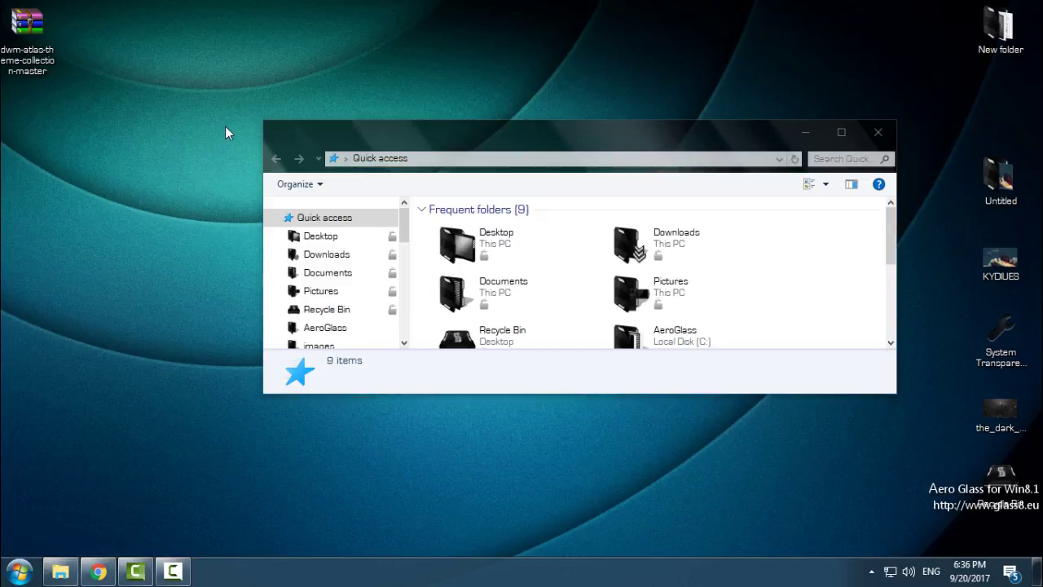
left_click(338, 147)
left_click(438, 114)
left_click(713, 132)
left_click(703, 108)
left_click(677, 142)
left_click(690, 98)
left_click_drag(641, 136, 571, 188)
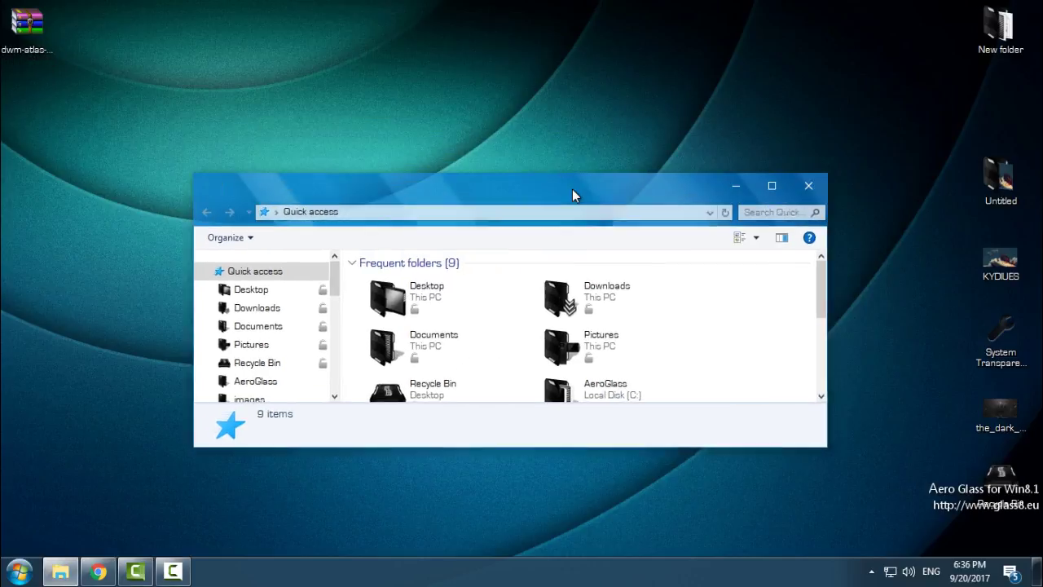
left_click(773, 184)
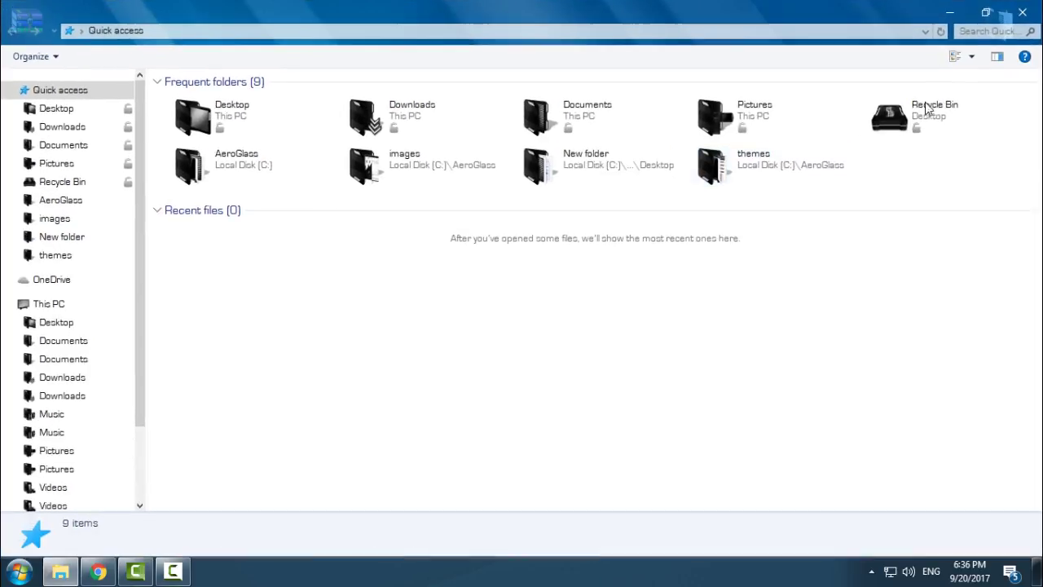
left_click(1023, 10)
- In Chrome, scroll glass8.eu to the RS2 and RS1 download boxes and highlight the headings
left_click(98, 570)
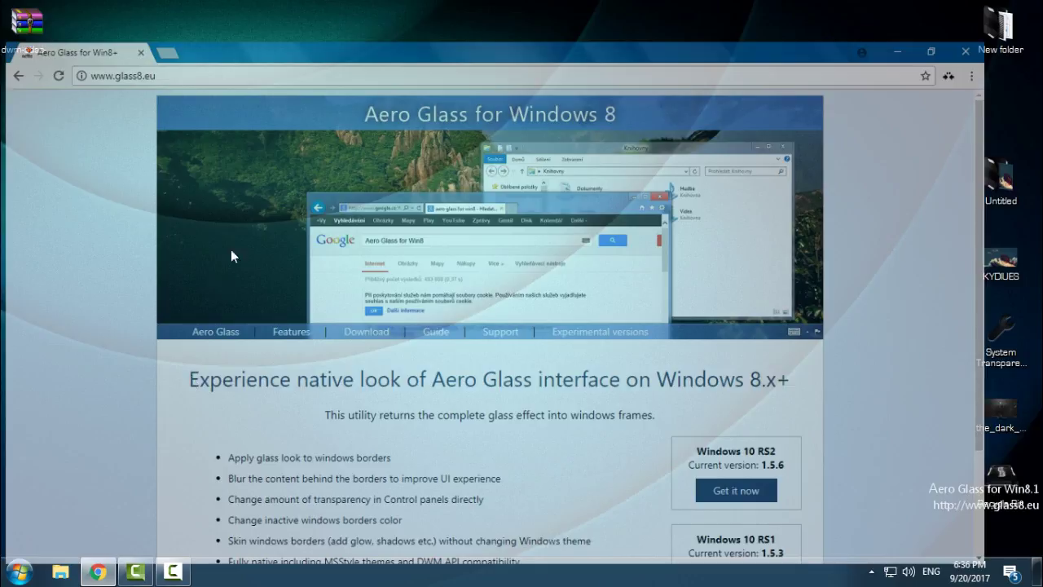
left_click(192, 38)
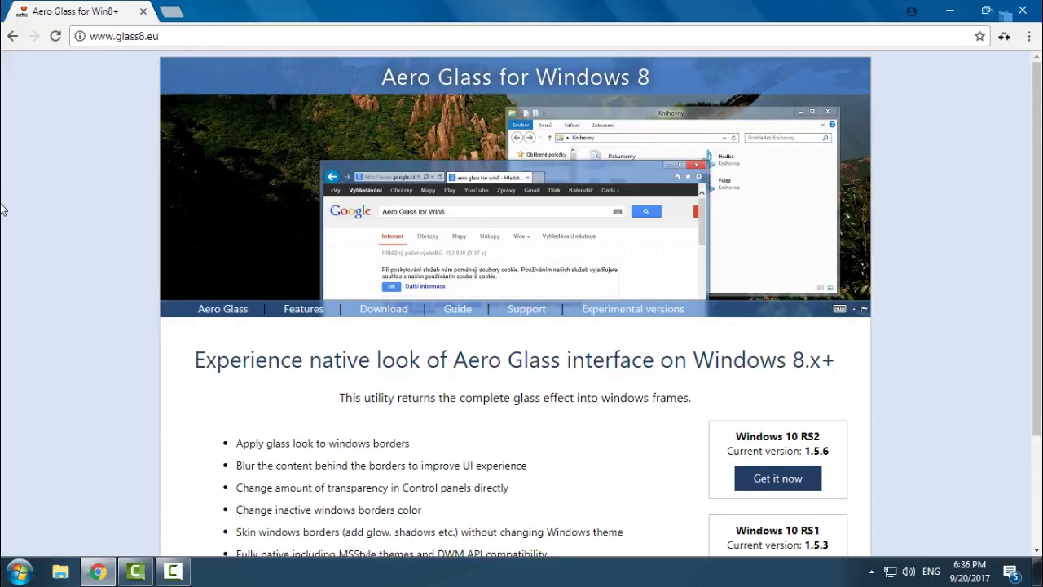
scroll(31, 219, "down", 3)
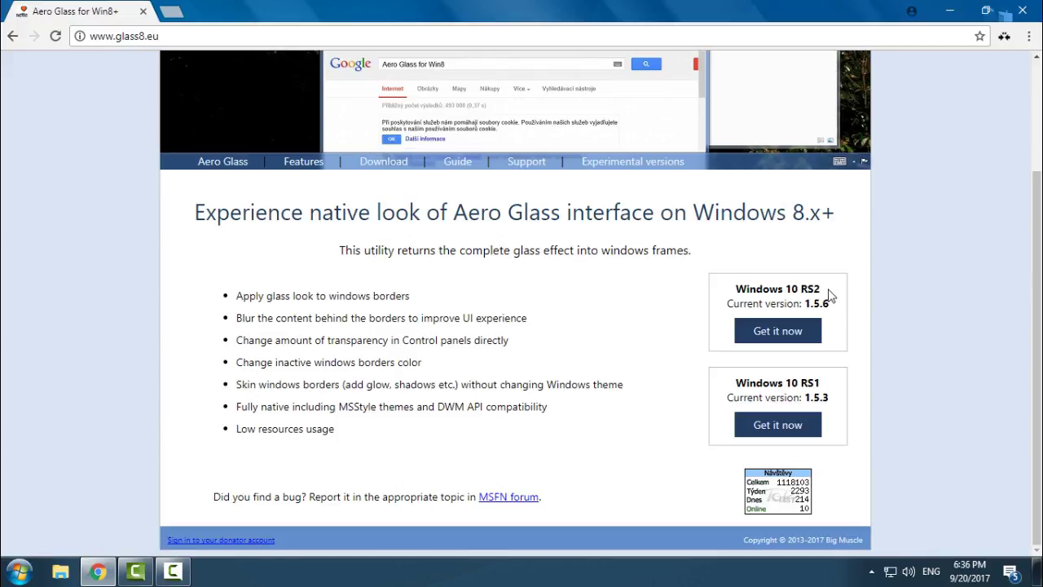
left_click_drag(830, 295, 847, 287)
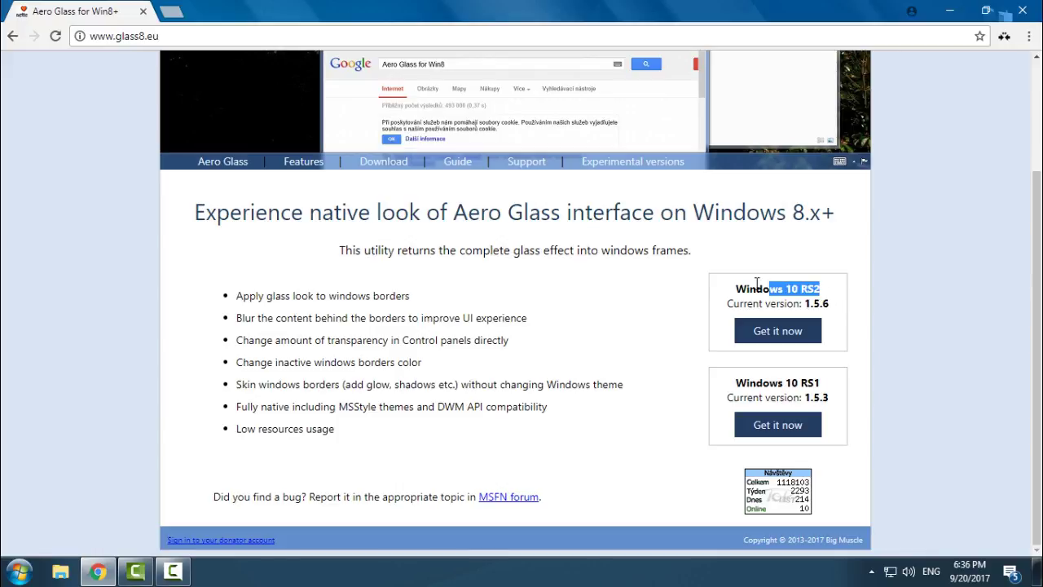
left_click(848, 287)
mouse_move(840, 295)
left_mouse_down()
mouse_move(768, 290)
mouse_move(789, 290)
left_mouse_up()
left_click(828, 299)
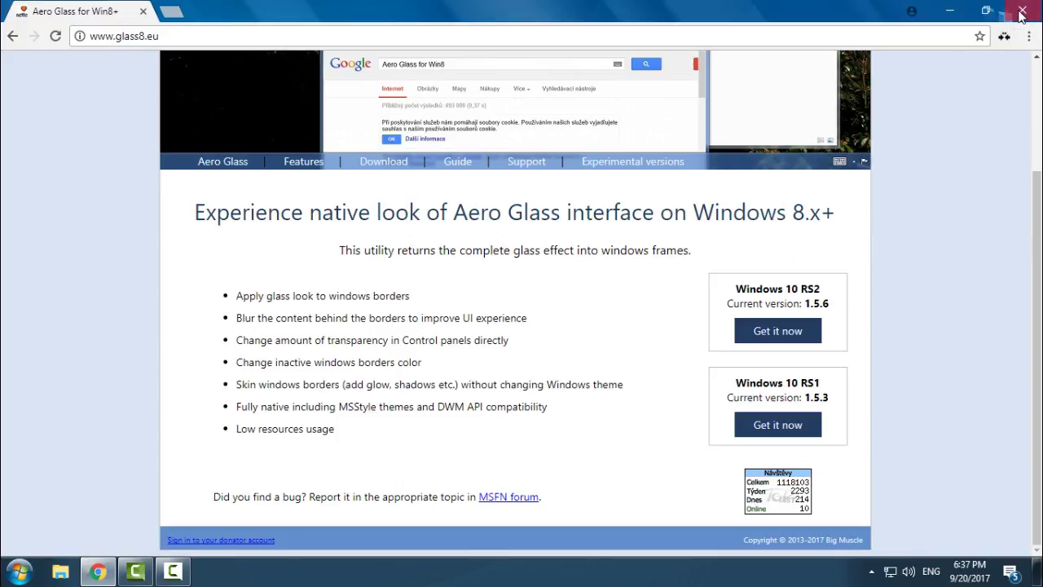
- Close Chrome and a stray File Explorer window
left_click(1022, 12)
left_click(60, 571)
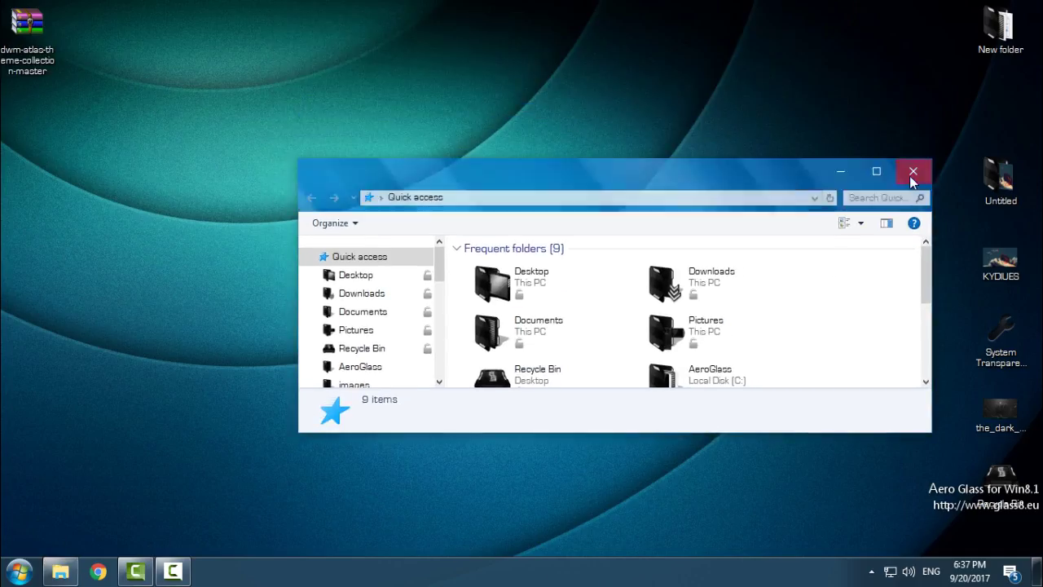
left_click(913, 170)
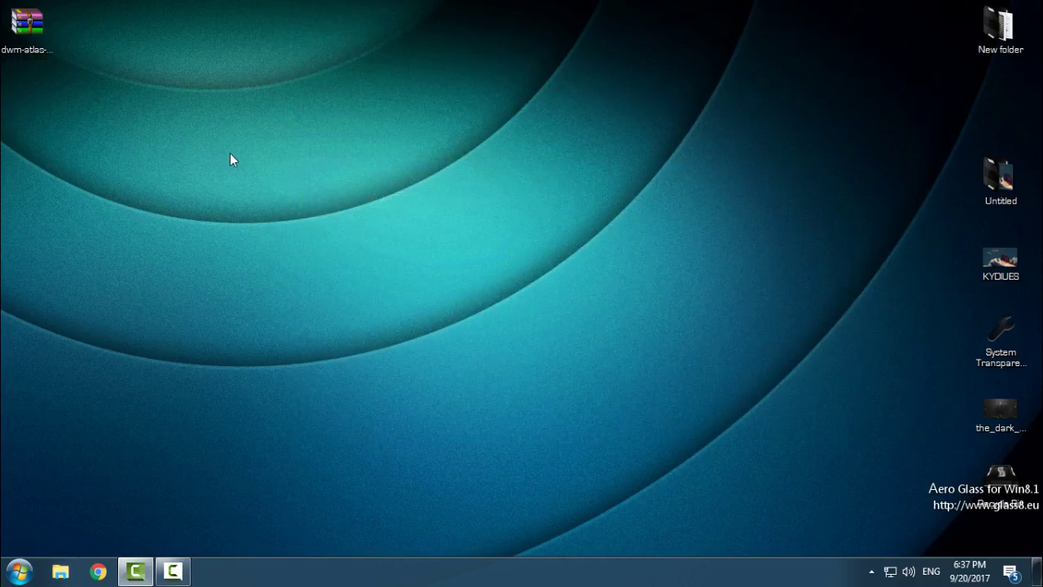
- Refresh the desktop and extract the dwm-atlas archive to dwm-atlas-theme-collection-master\
left_click(27, 29)
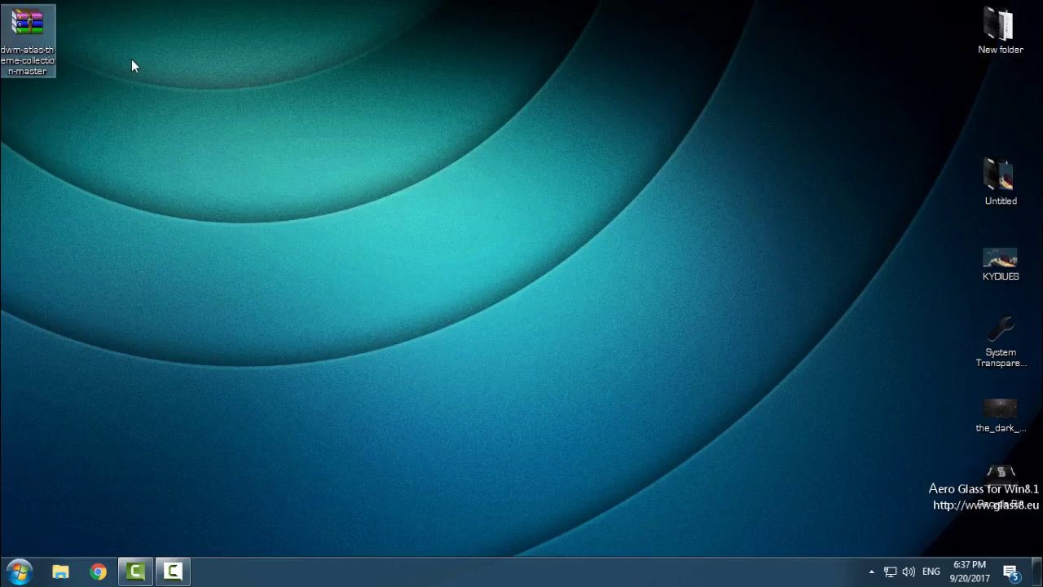
right_click(122, 105)
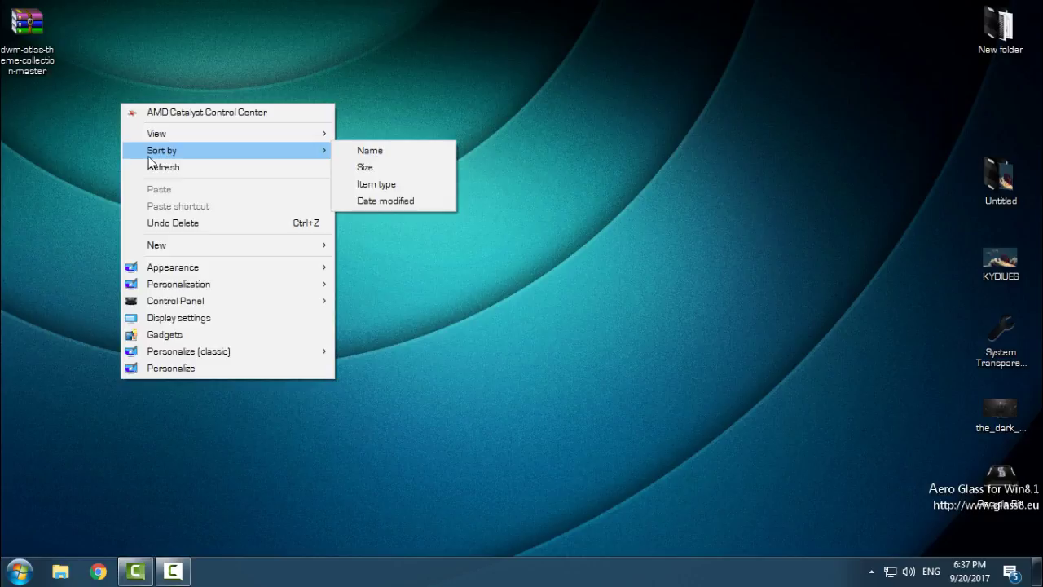
left_click(152, 167)
right_click(38, 27)
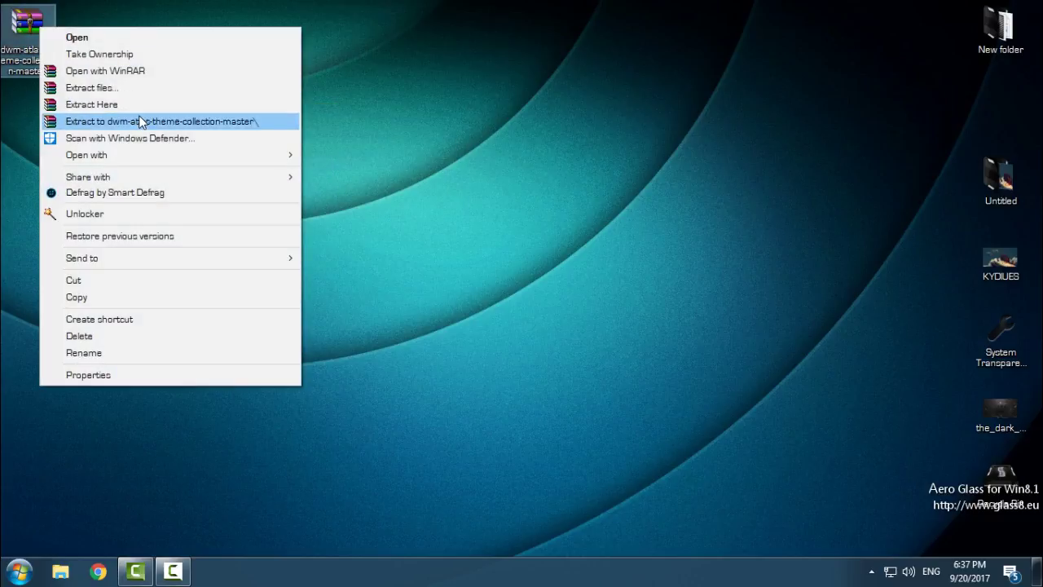
left_click(138, 121)
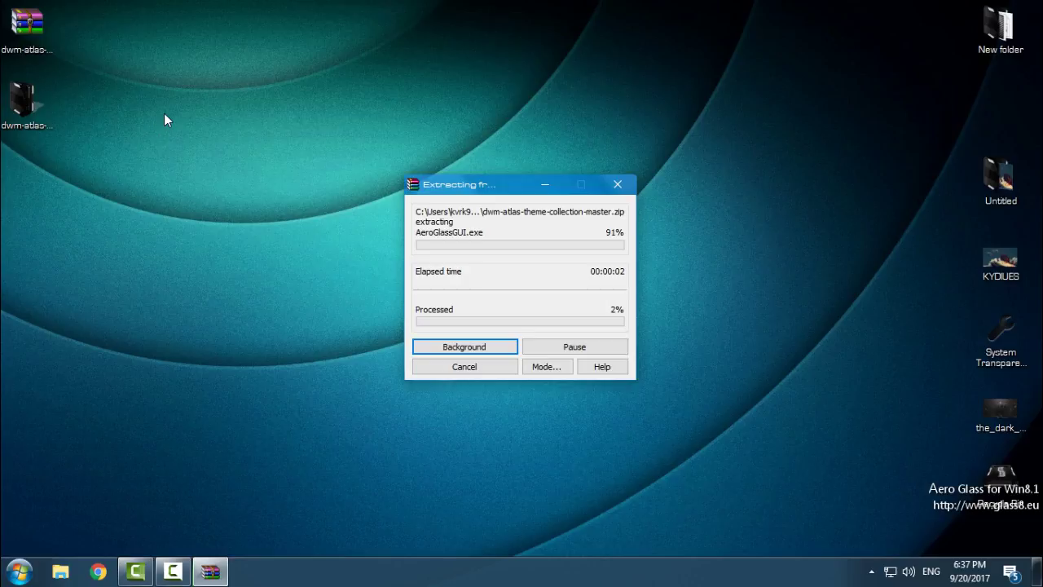
- Copy files, images, themes and README.md from the extracted dwm-atlas-theme-collection-master folder
double_click(38, 102)
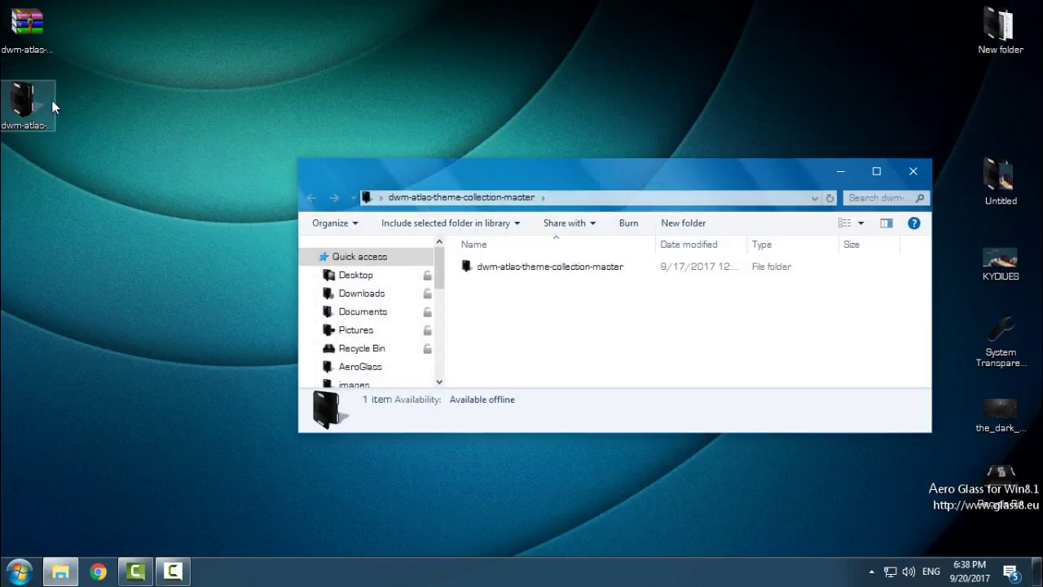
double_click(536, 269)
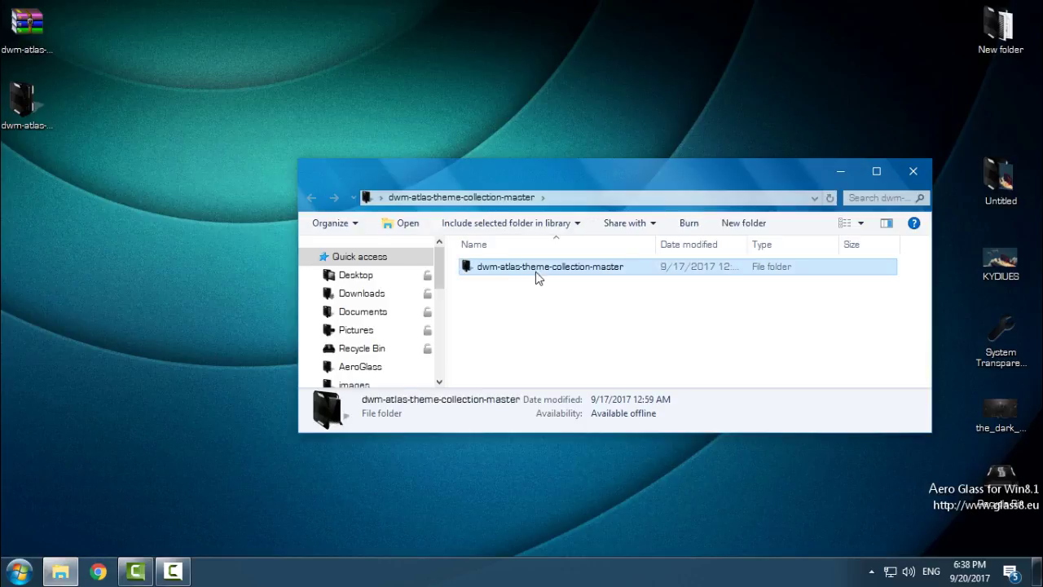
left_click(877, 171)
left_click_drag(367, 201, 181, 101)
right_click(180, 101)
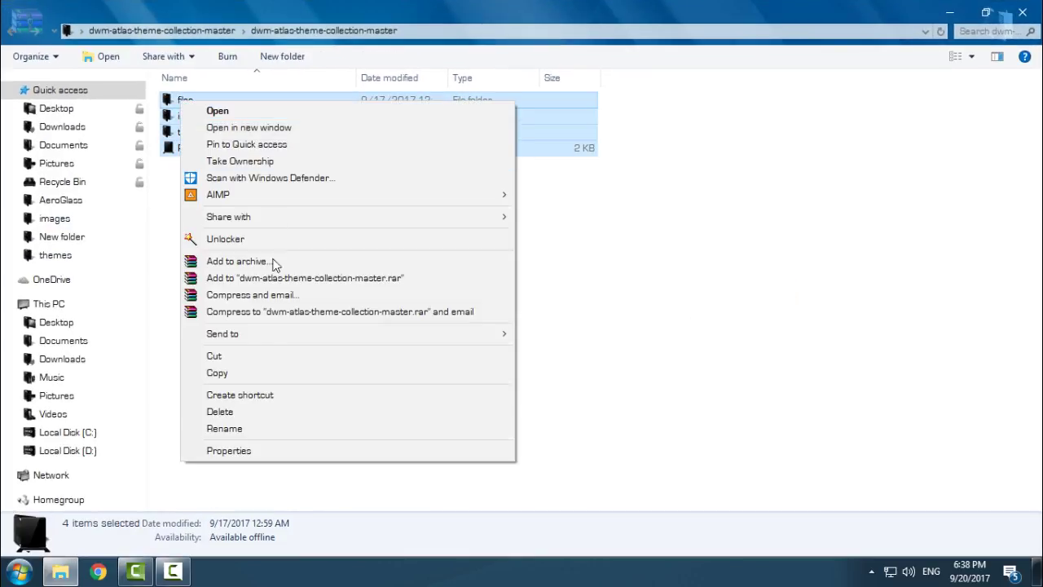
left_click(248, 377)
- Paste them into C:\AeroGlass, replacing the existing files
left_click(64, 304)
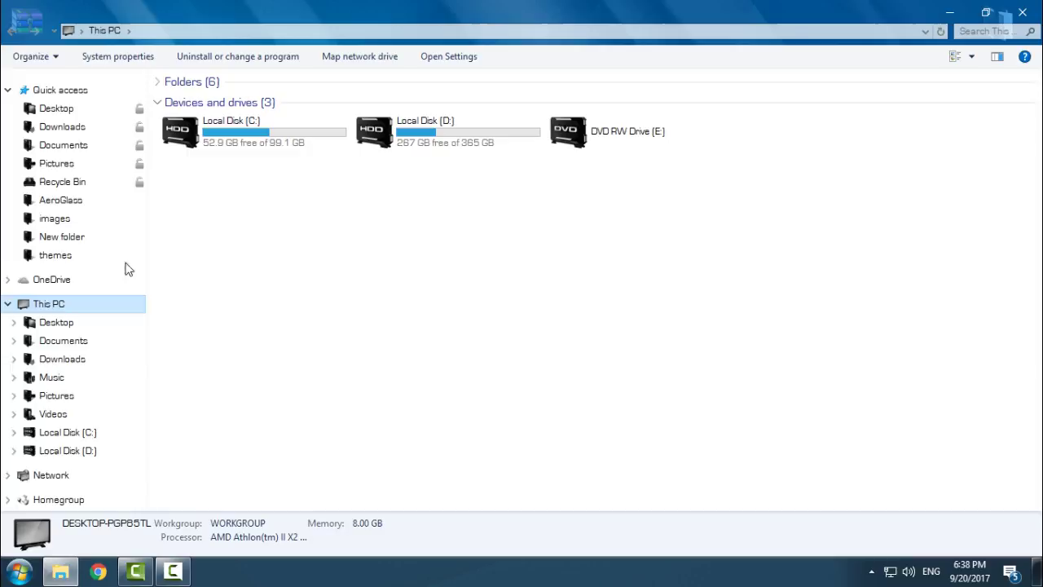
double_click(242, 149)
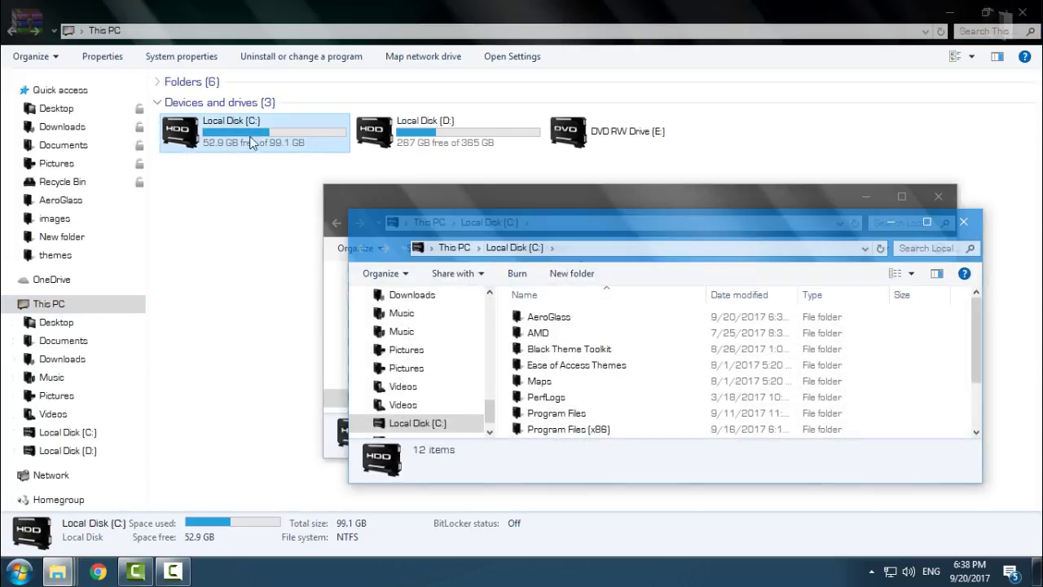
left_click(927, 222)
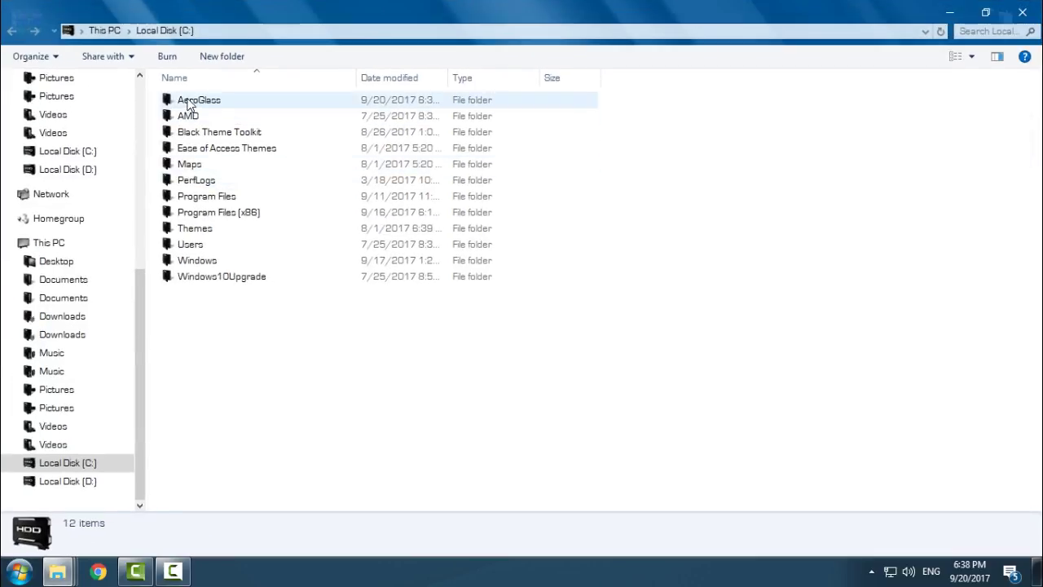
left_click(196, 106)
double_click(214, 109)
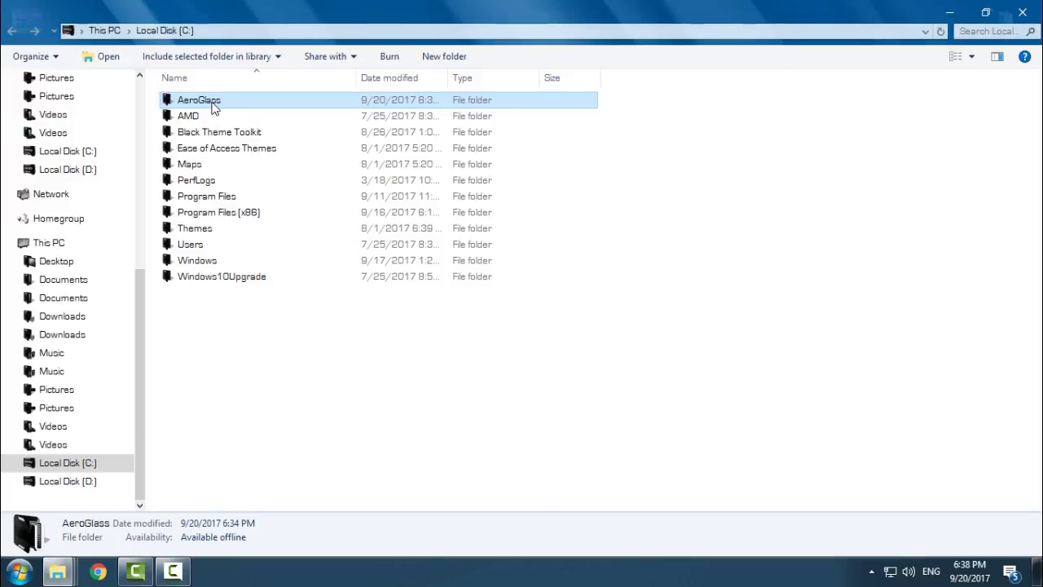
right_click(673, 185)
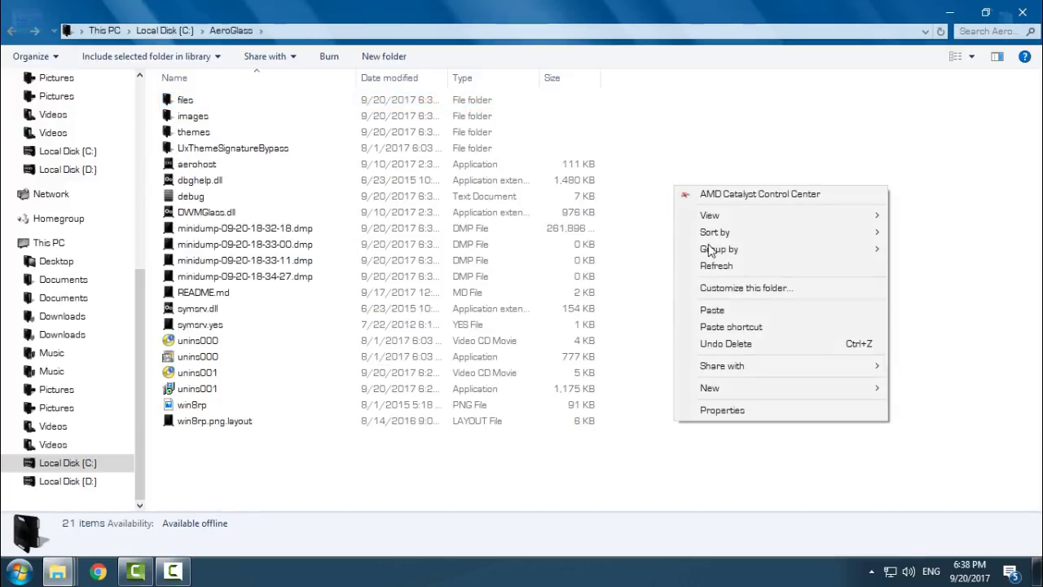
left_click(728, 313)
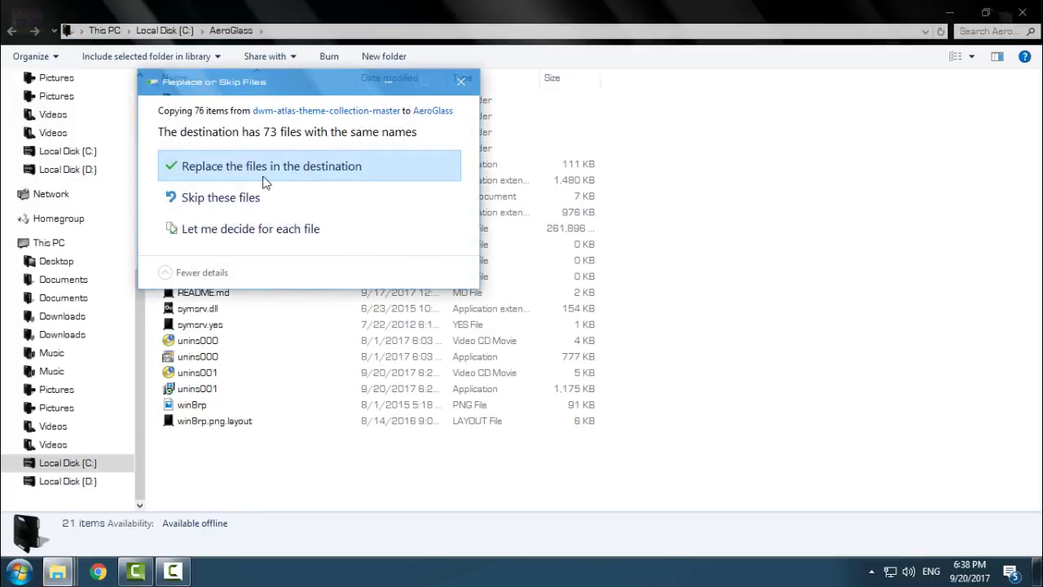
left_click(236, 208)
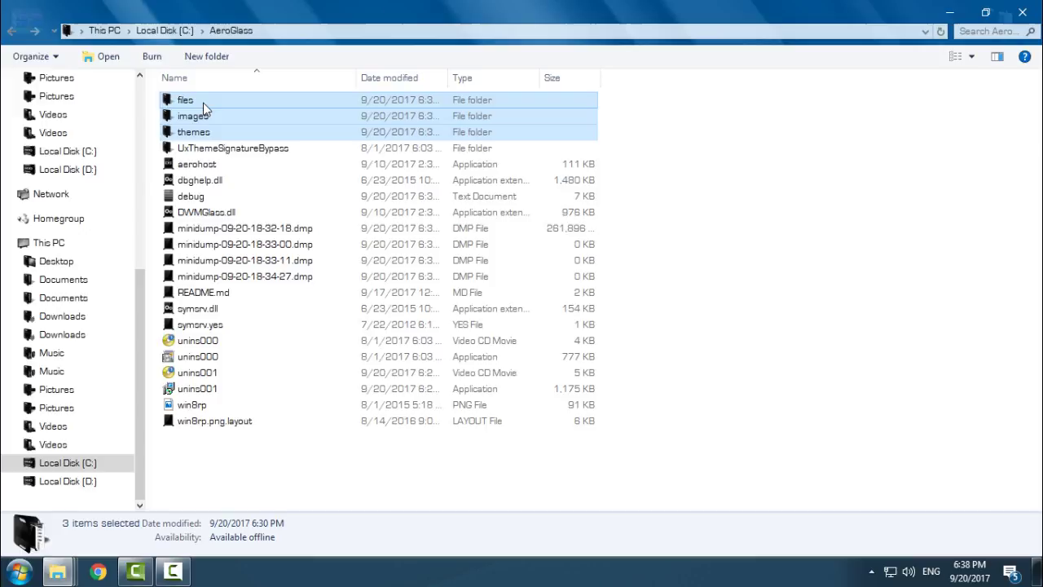
- Launch AeroGlassGUI from the C:\AeroGlass\files folder
left_click(203, 101)
double_click(203, 104)
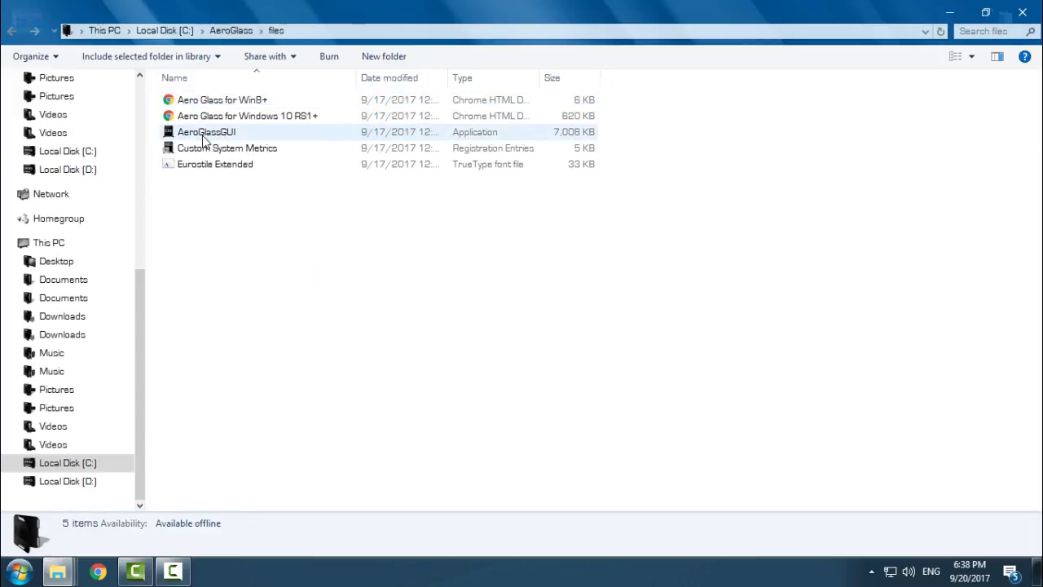
left_click(203, 135)
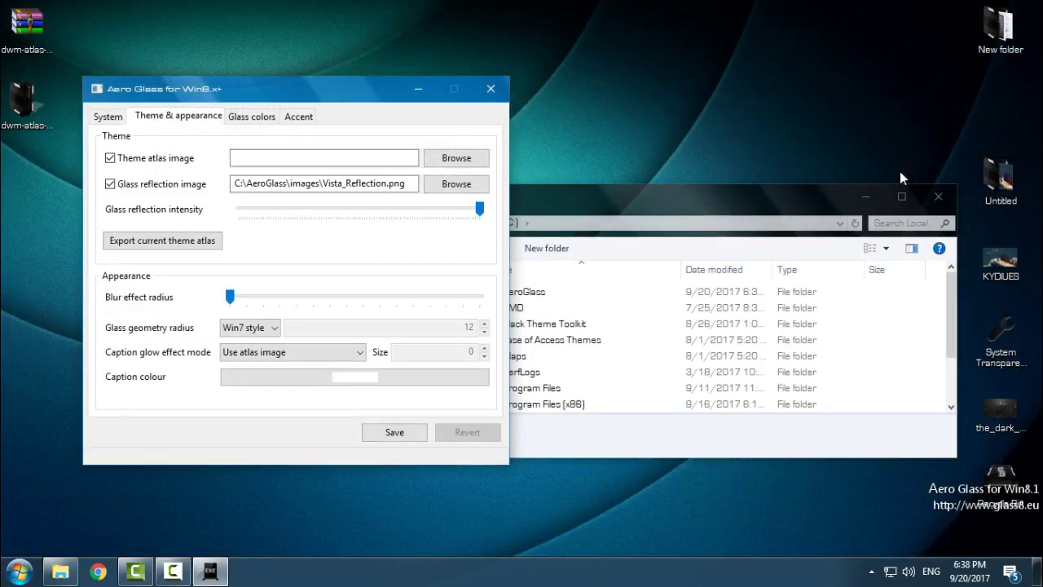
- Reposition the settings window and turn off Theme atlas image
left_click(866, 197)
left_click_drag(329, 88, 680, 114)
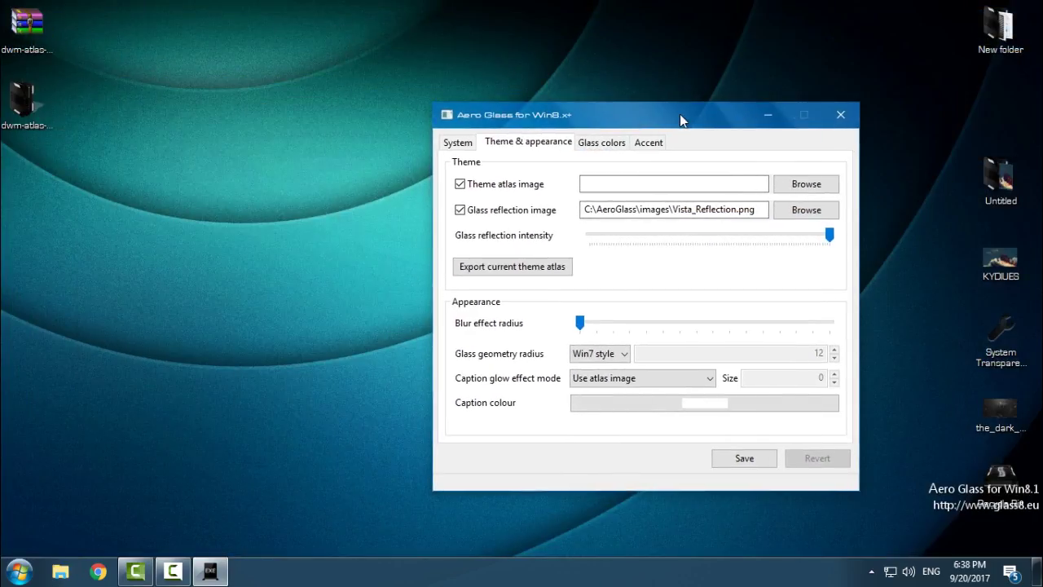
left_click_drag(611, 111, 533, 104)
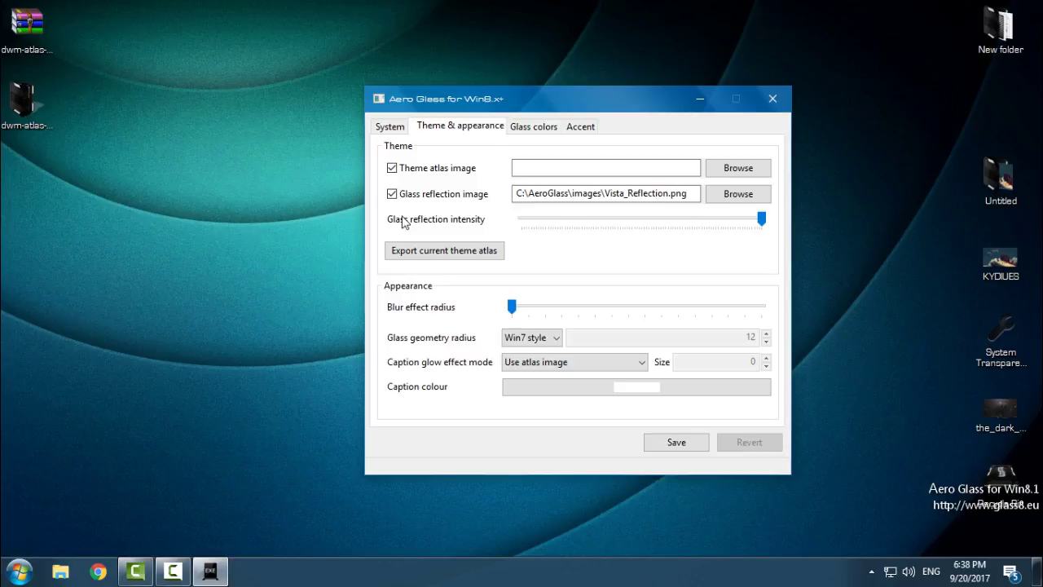
left_click_drag(509, 98, 486, 114)
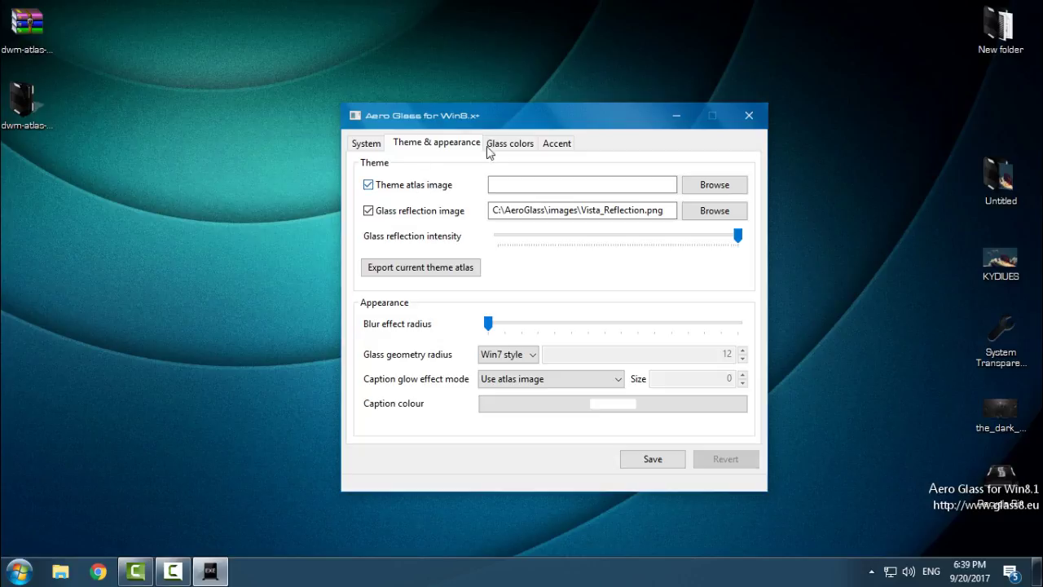
left_click_drag(482, 124, 487, 114)
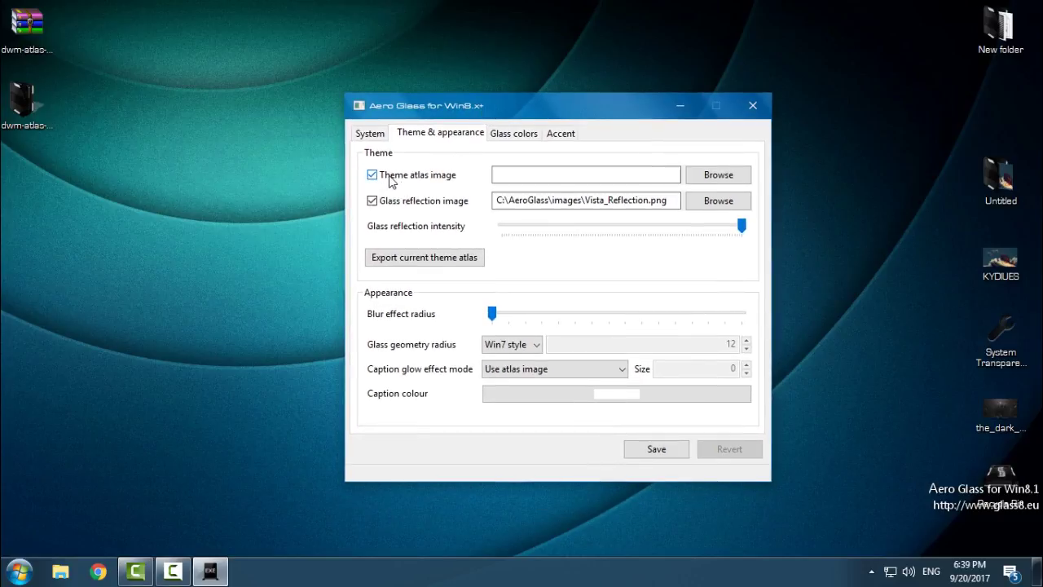
left_click(372, 175)
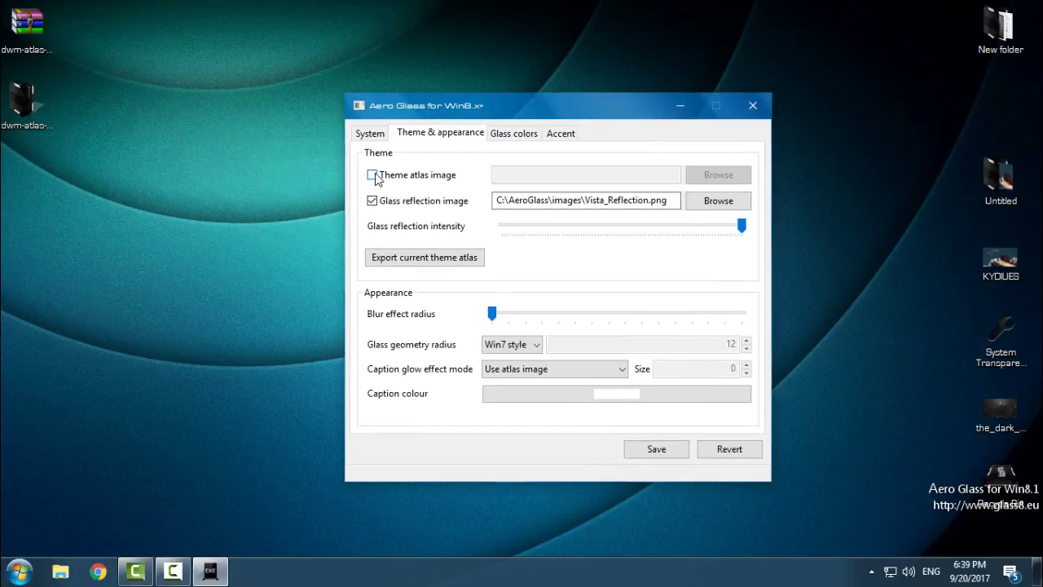
- Re-enable Theme atlas image and browse to the AeroGlass\themes folder
left_click(440, 177)
left_click(695, 176)
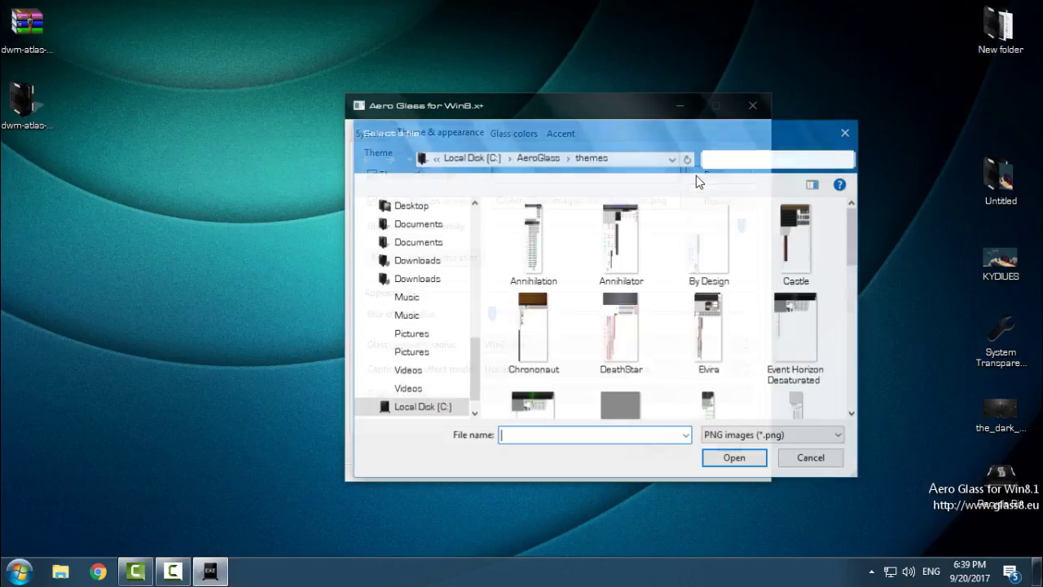
left_click(538, 157)
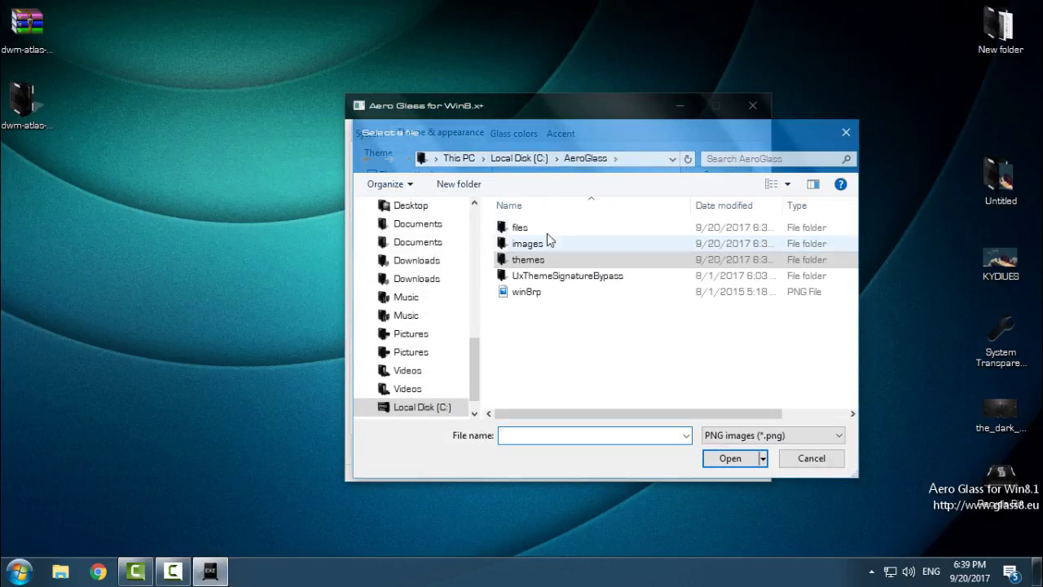
left_click(512, 160)
double_click(546, 228)
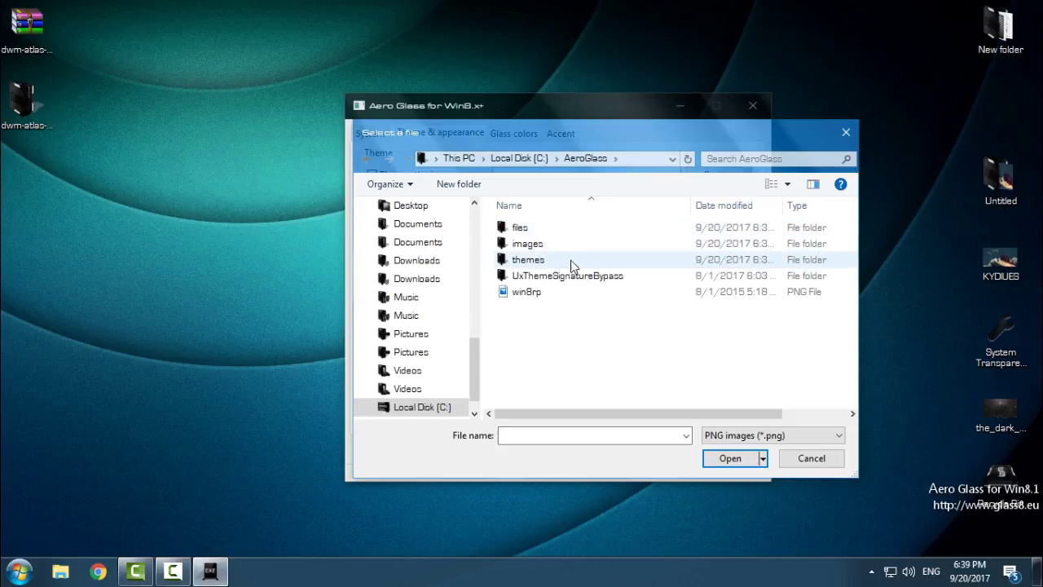
double_click(538, 261)
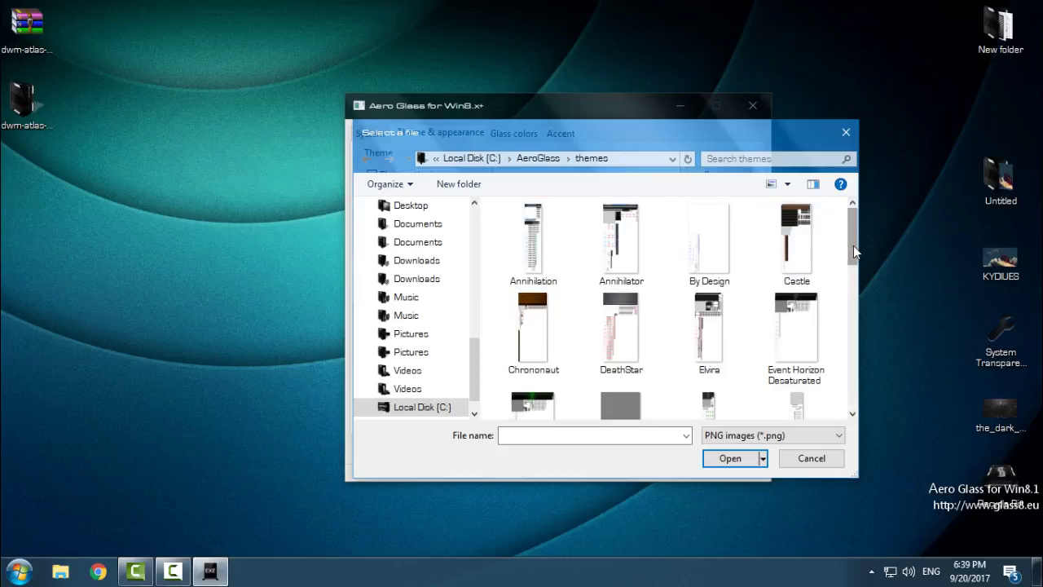
- Choose the MS One theme image as the atlas
left_click_drag(853, 246, 850, 399)
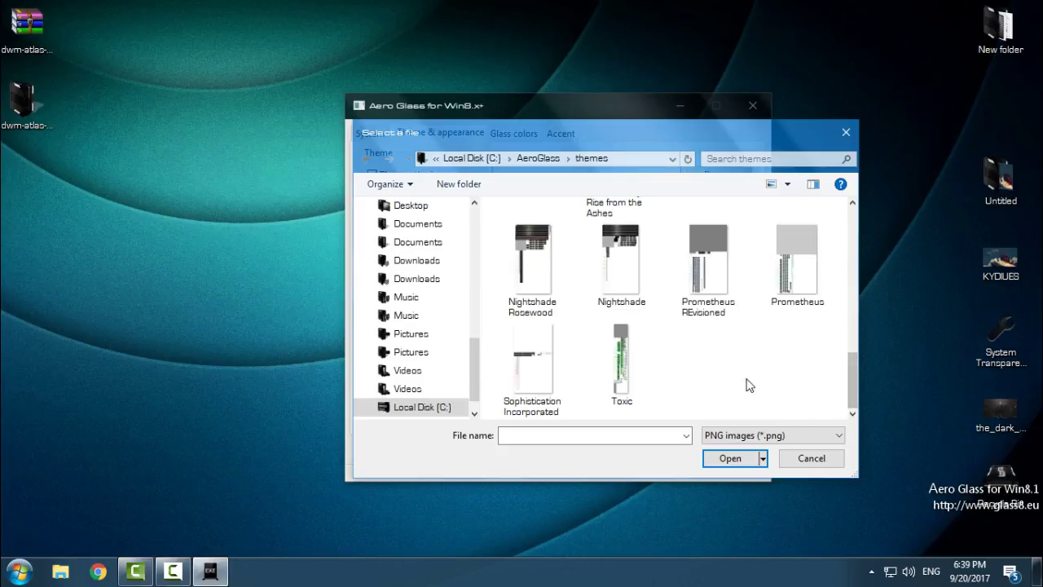
left_click(605, 309)
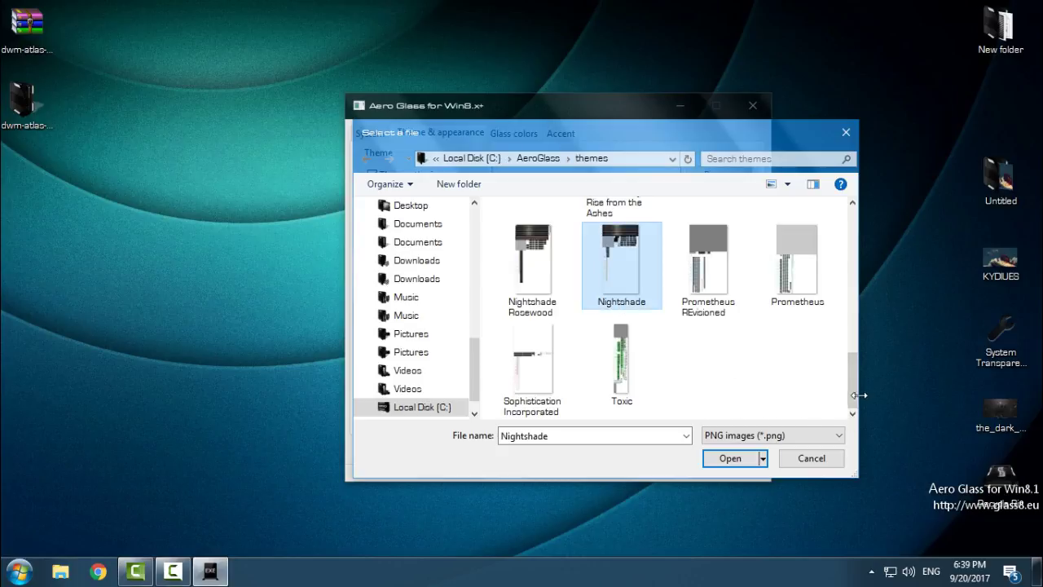
left_click_drag(853, 395, 842, 353)
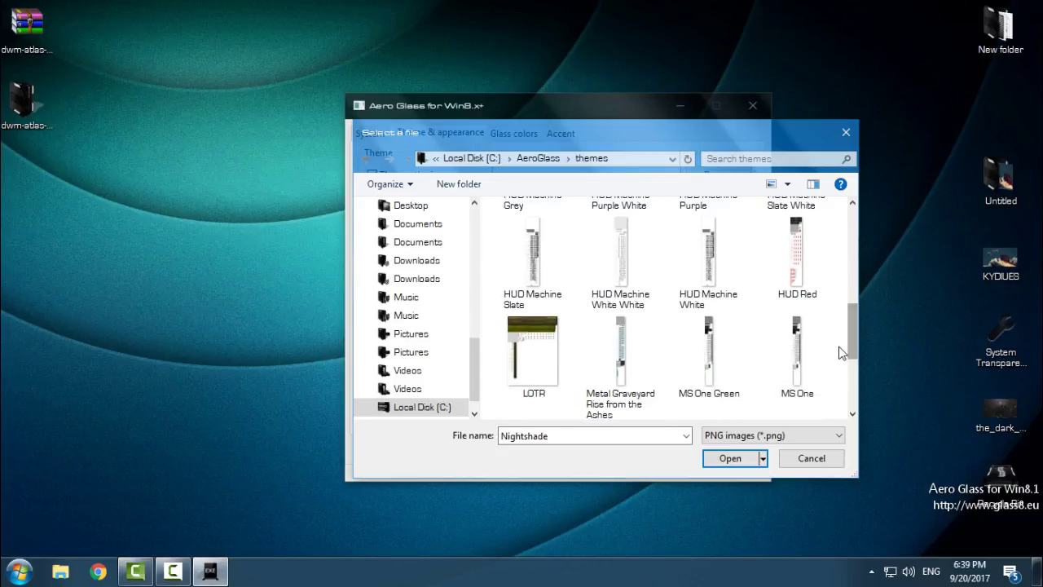
left_click(826, 352)
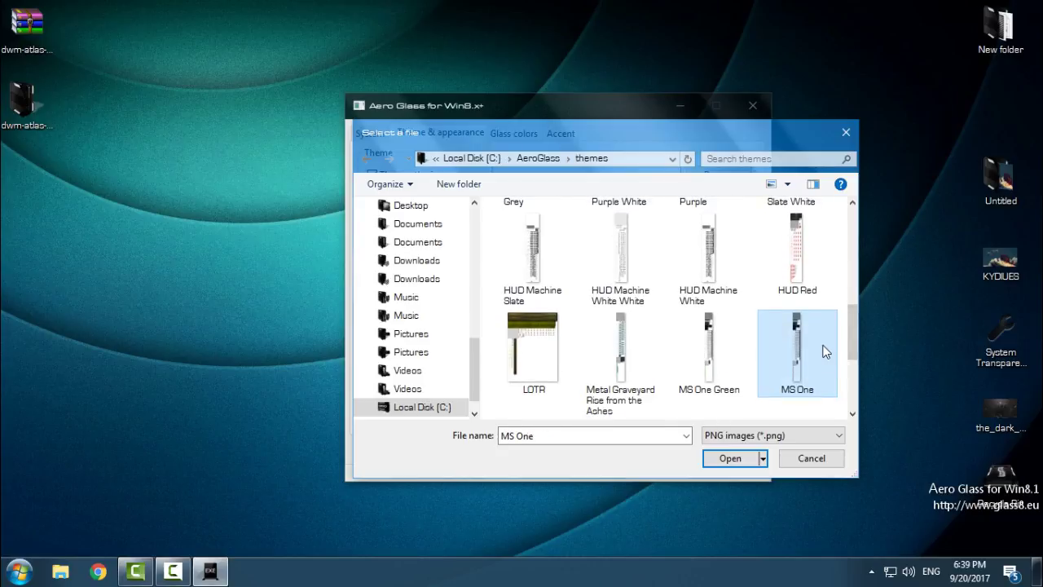
left_click(730, 458)
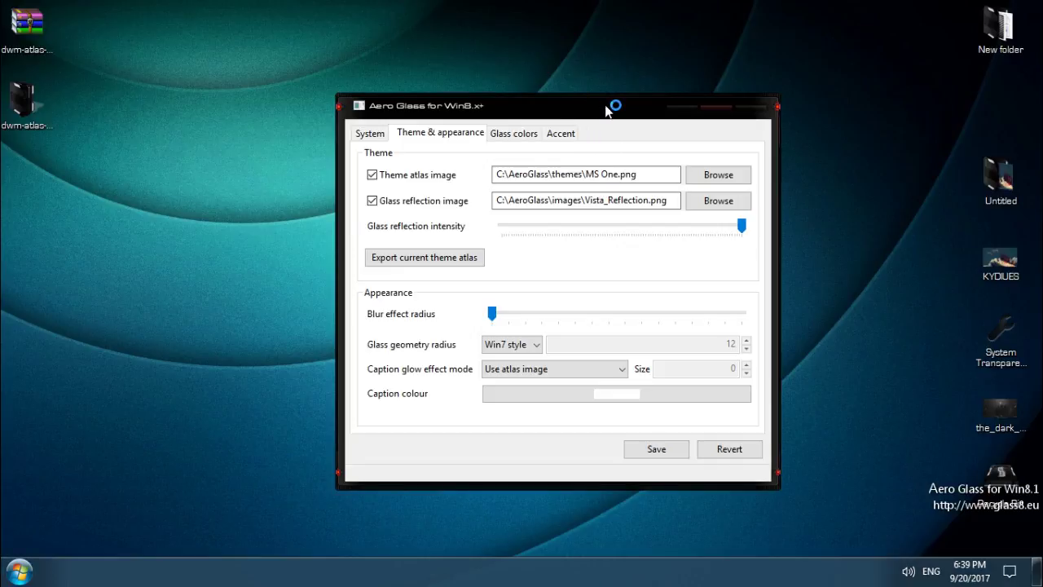
- Drag the settings window down and back up to view the MS One frame
mouse_move(605, 116)
left_mouse_down()
mouse_move(538, 161)
mouse_move(676, 118)
mouse_move(530, 251)
left_mouse_up()
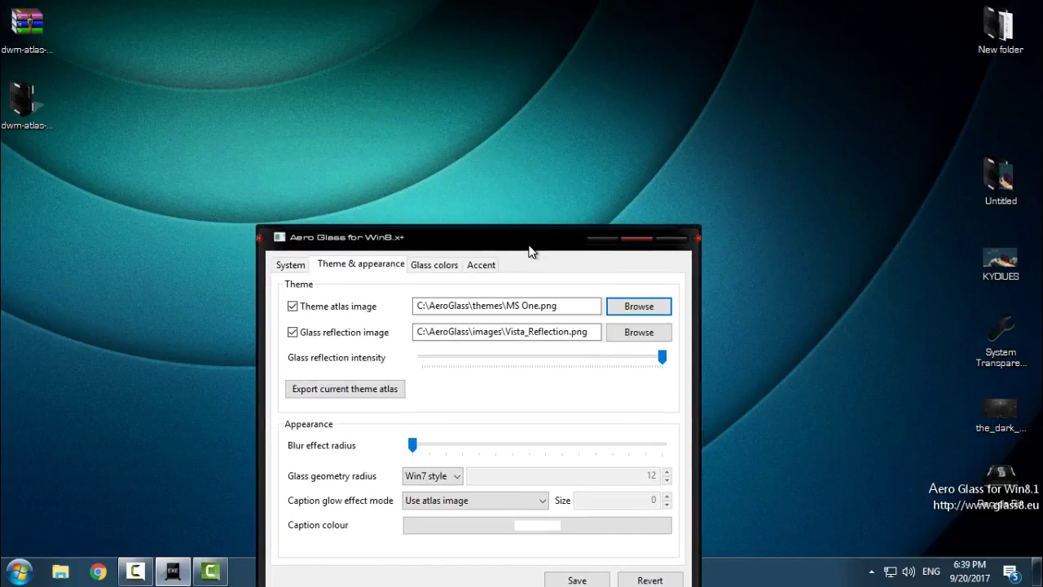
left_click_drag(529, 251, 548, 92)
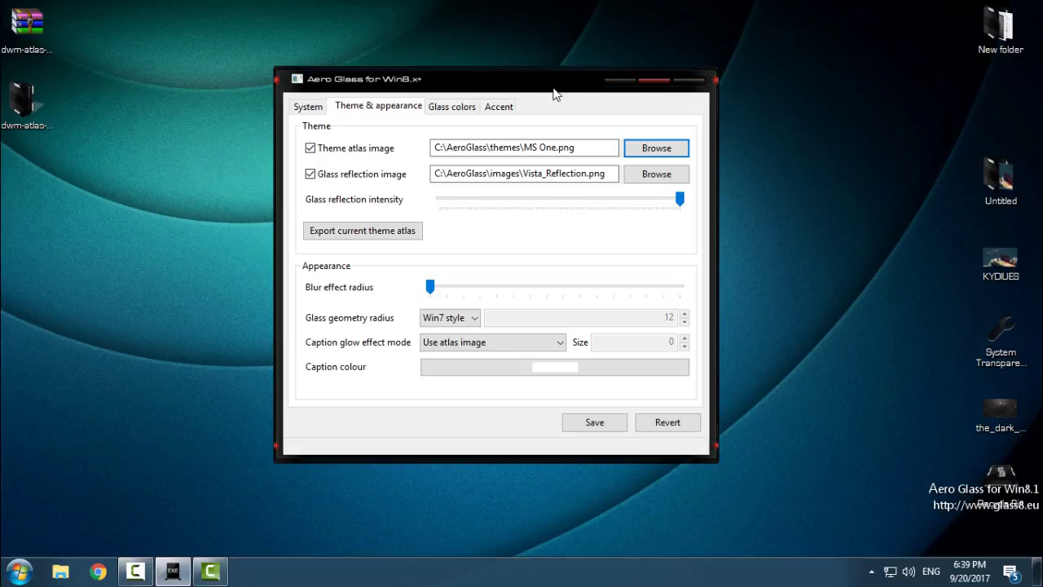
- Load HUD Machine Grey White as the theme atlas and reposition the window
left_click(634, 150)
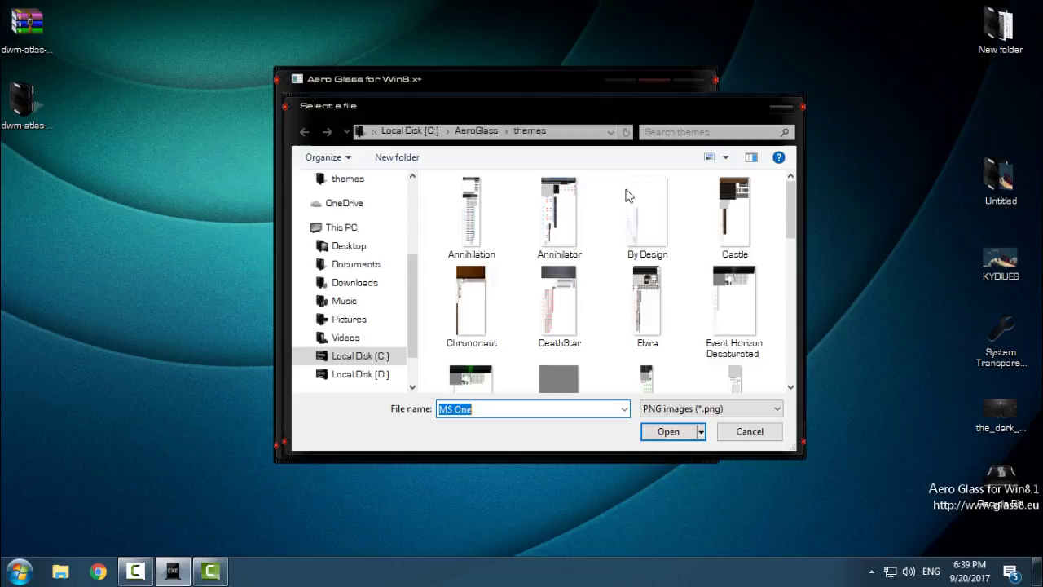
left_click(531, 222)
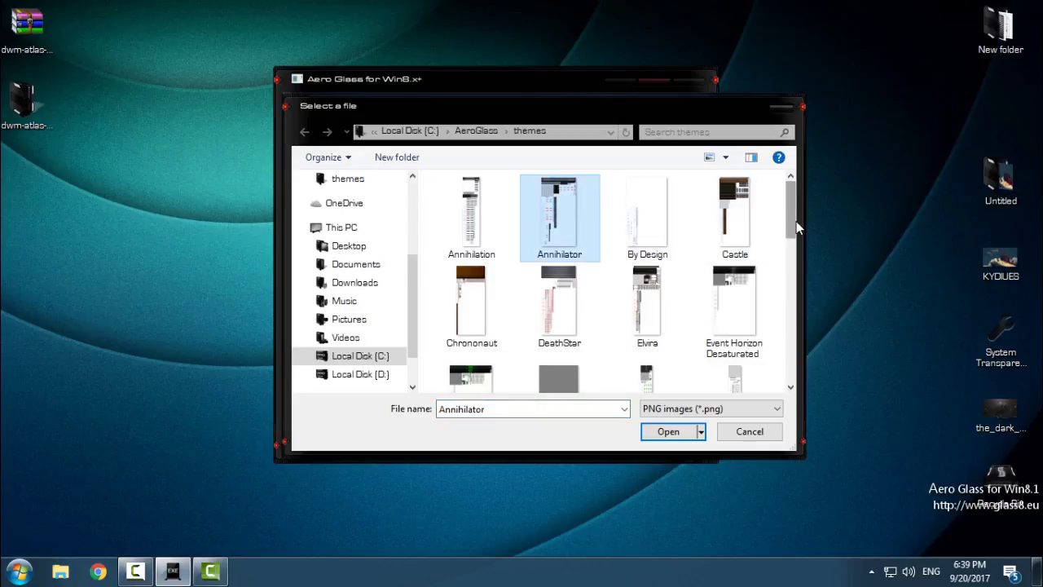
left_click_drag(796, 225, 788, 263)
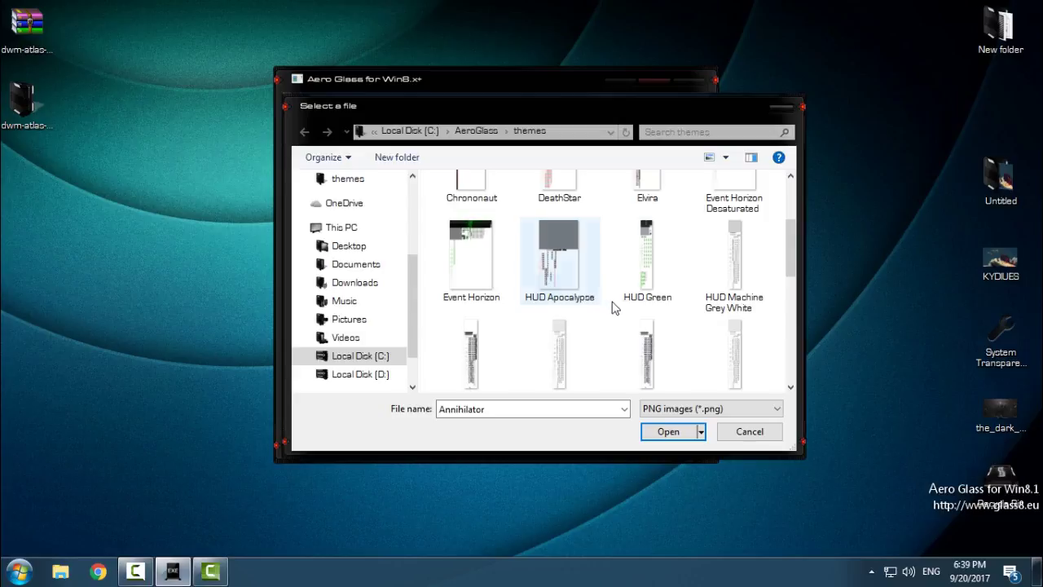
left_click(754, 305)
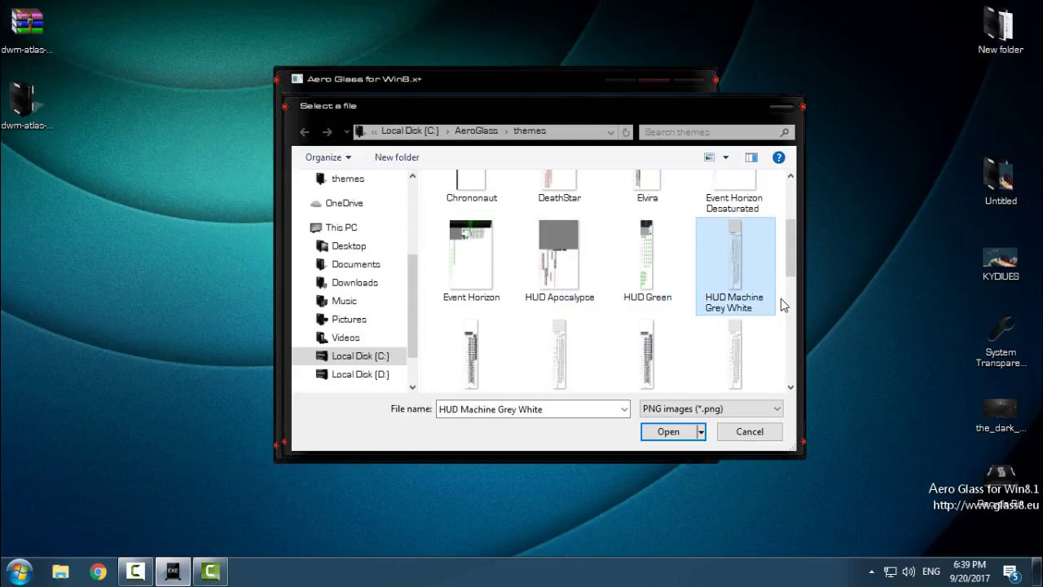
left_click(675, 439)
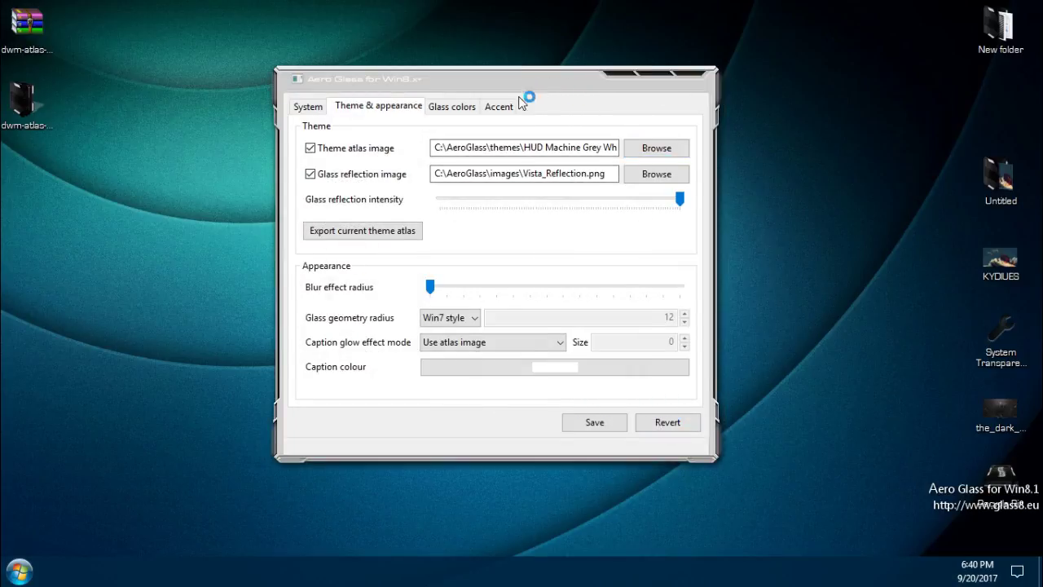
mouse_move(526, 98)
left_mouse_down()
mouse_move(506, 103)
mouse_move(582, 99)
left_mouse_up()
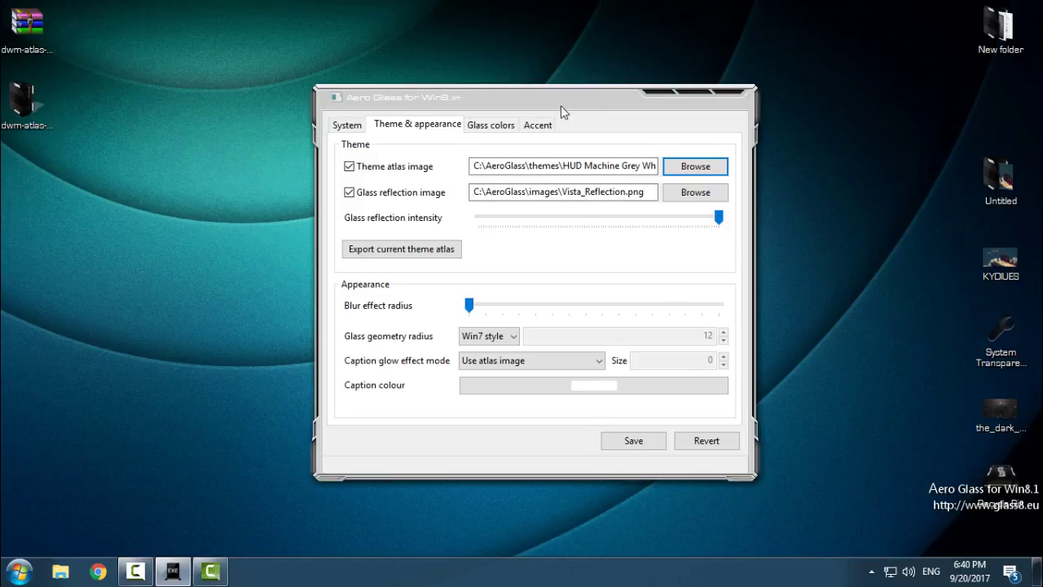
mouse_move(582, 99)
left_mouse_down()
mouse_move(546, 137)
mouse_move(545, 118)
left_mouse_up()
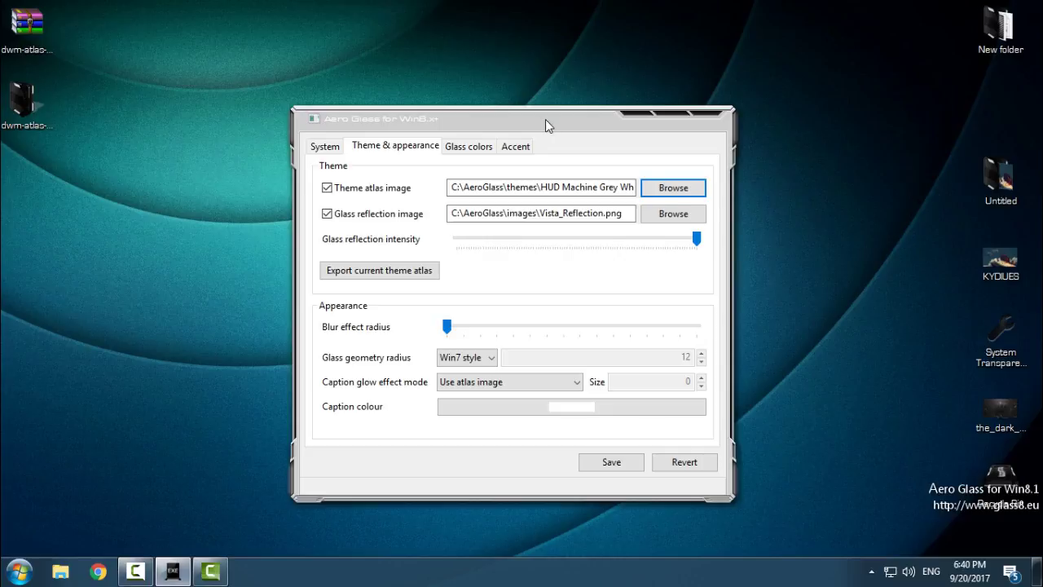
- Load HUD Machine Purple from the themes list as the atlas, then drag the window around
left_click(654, 191)
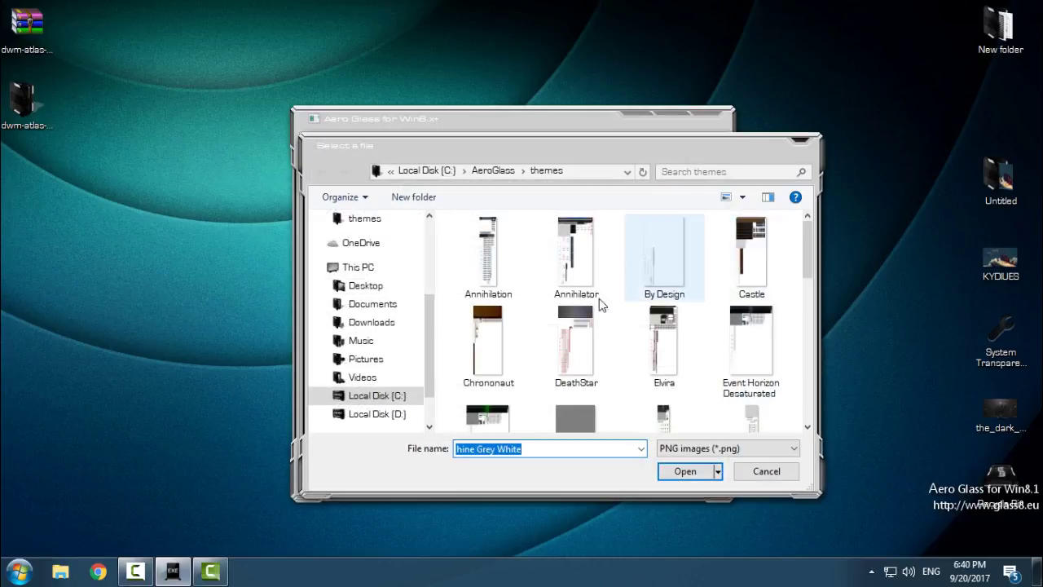
left_click(479, 269)
left_click(671, 284)
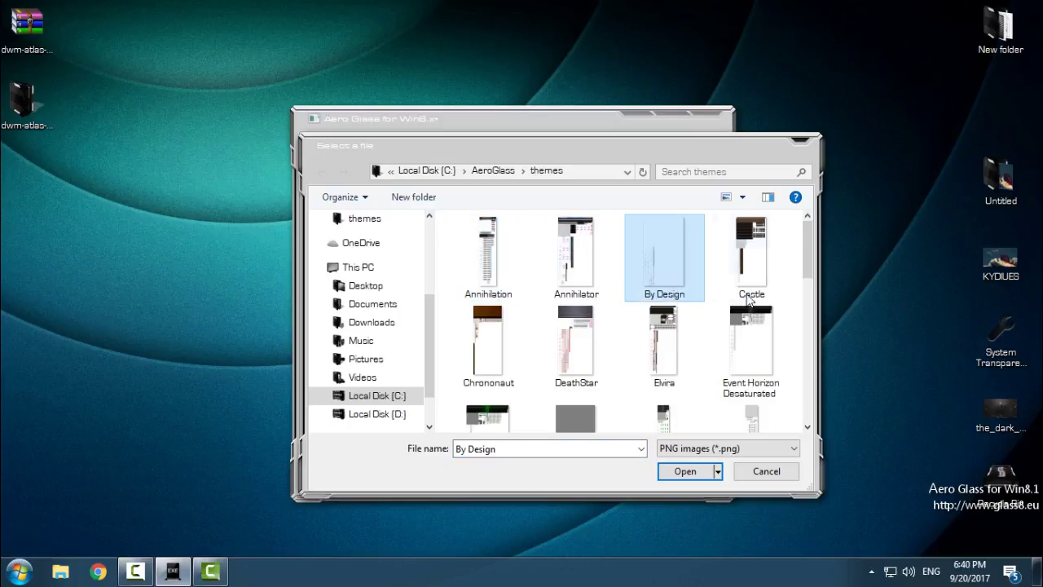
scroll(752, 307, "down", 1)
scroll(752, 307, "down", 1)
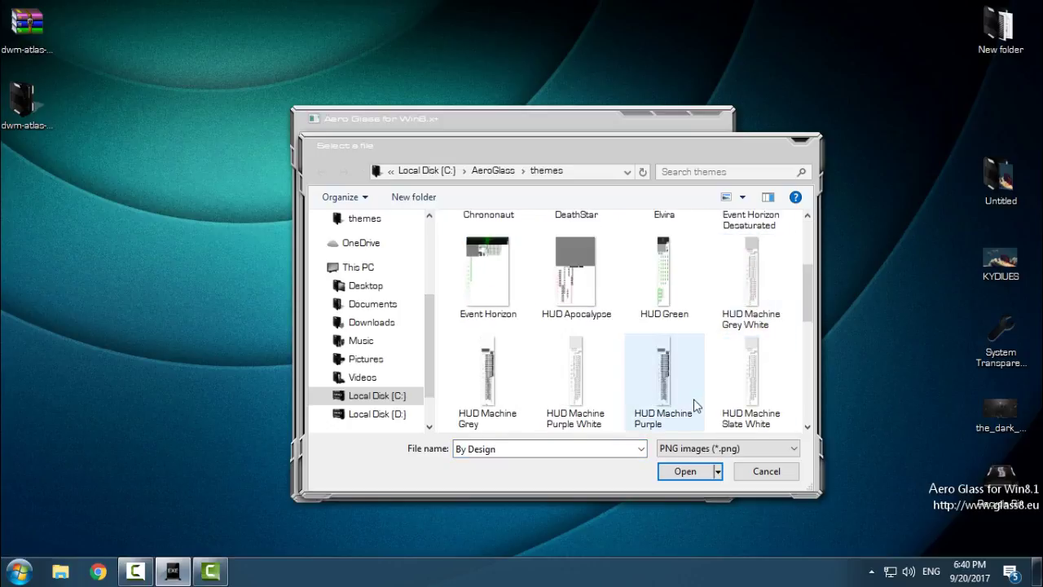
scroll(603, 427, "down", 1)
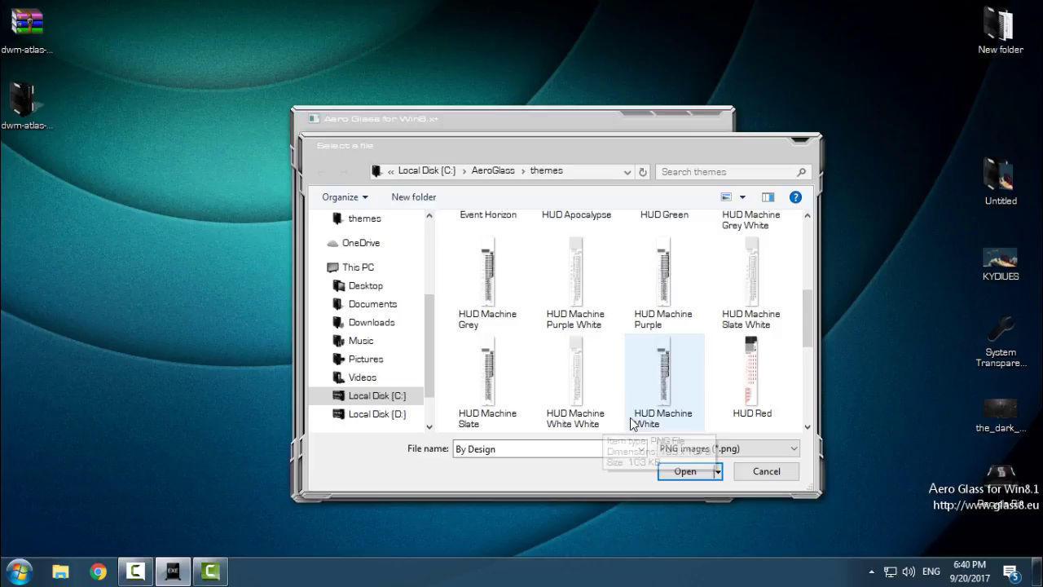
left_click(607, 306)
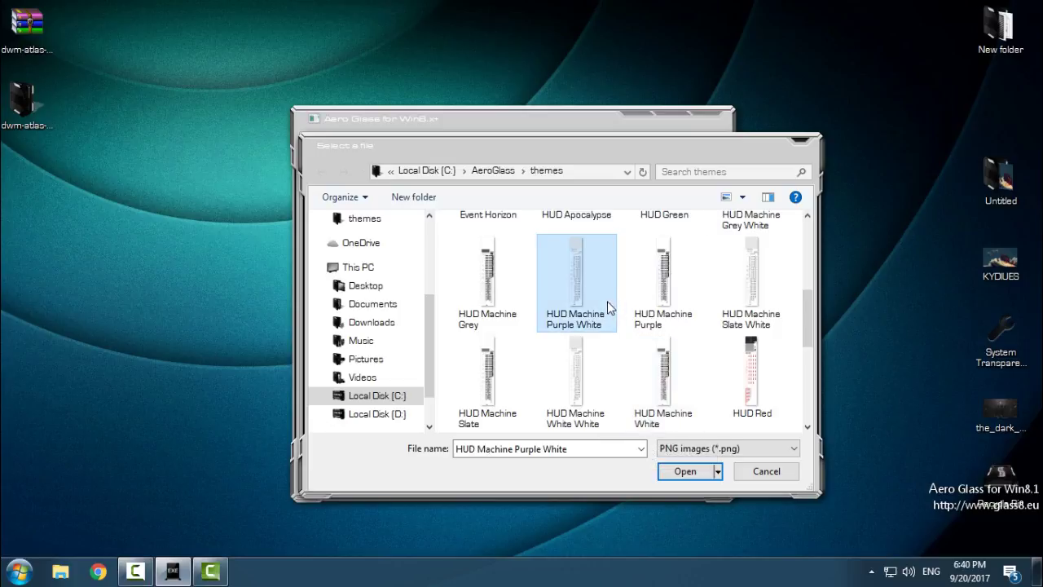
left_click(664, 277)
left_click(689, 472)
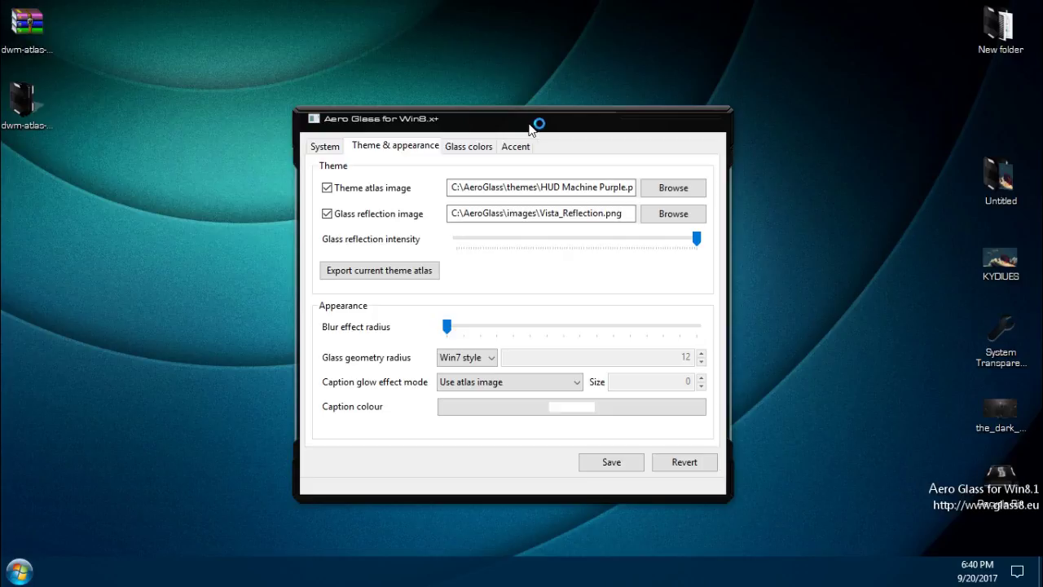
mouse_move(530, 126)
left_mouse_down()
mouse_move(404, 145)
mouse_move(801, 129)
left_mouse_up()
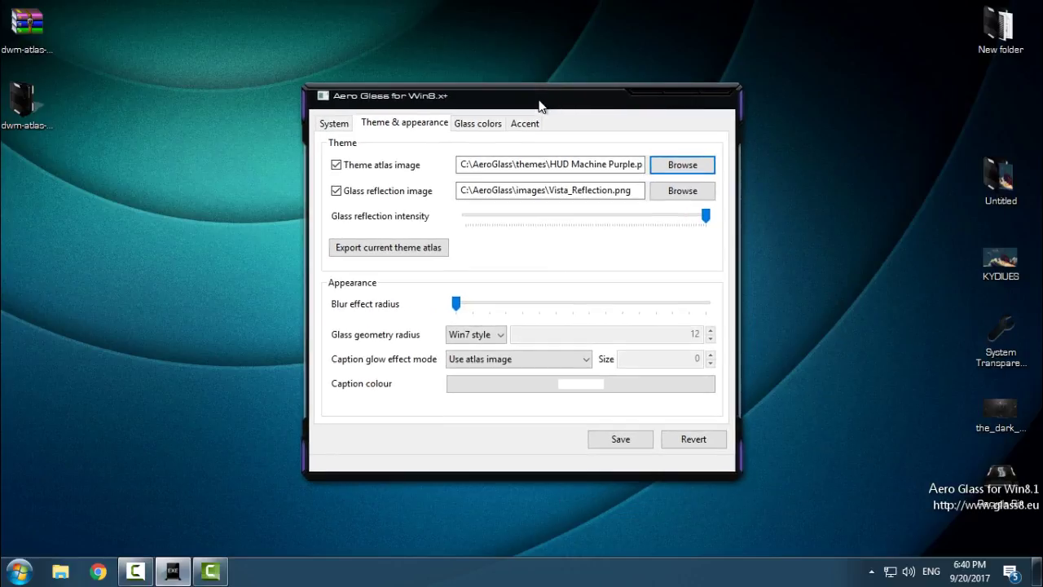
left_click_drag(799, 129, 509, 96)
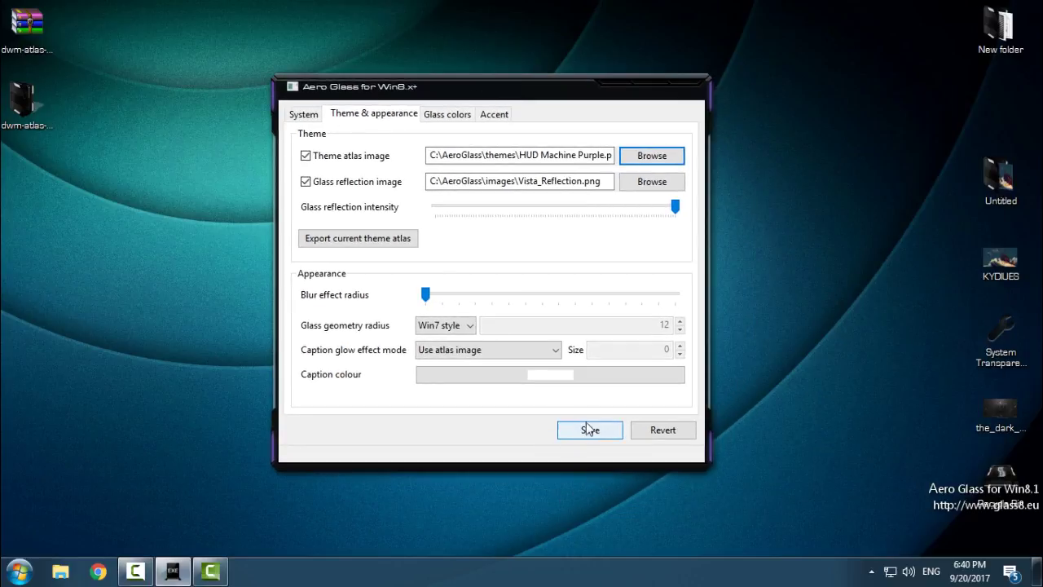
- Toggle Theme atlas image off and on, then load Annihilation as the atlas
left_click(306, 156)
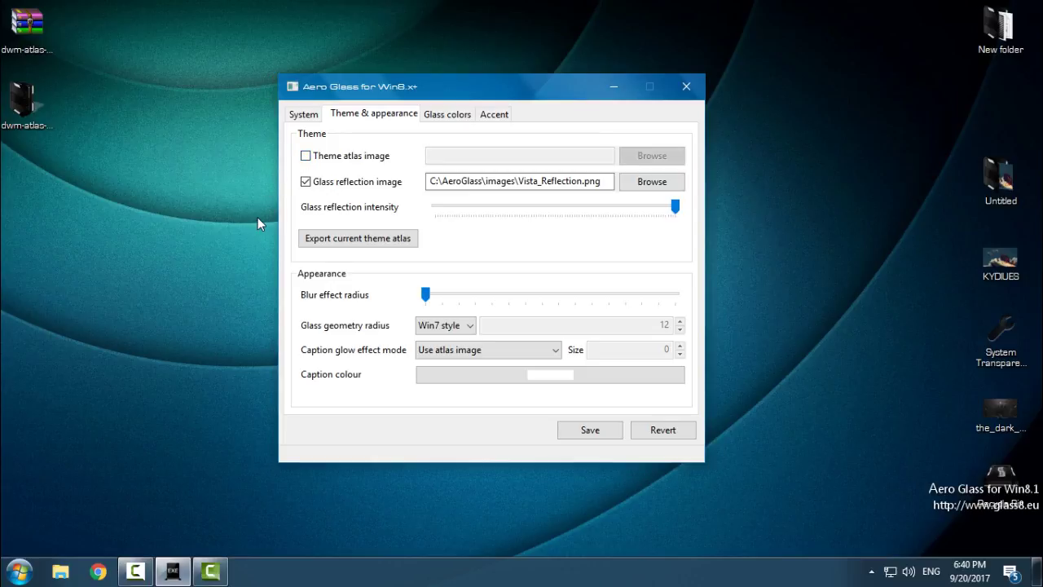
left_click(306, 156)
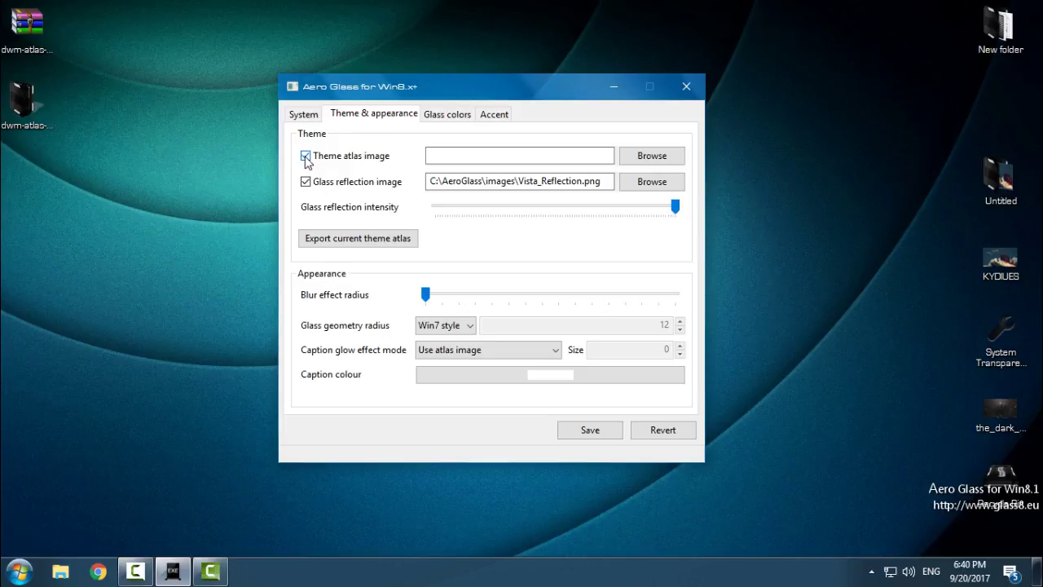
left_click(306, 157)
left_click(644, 161)
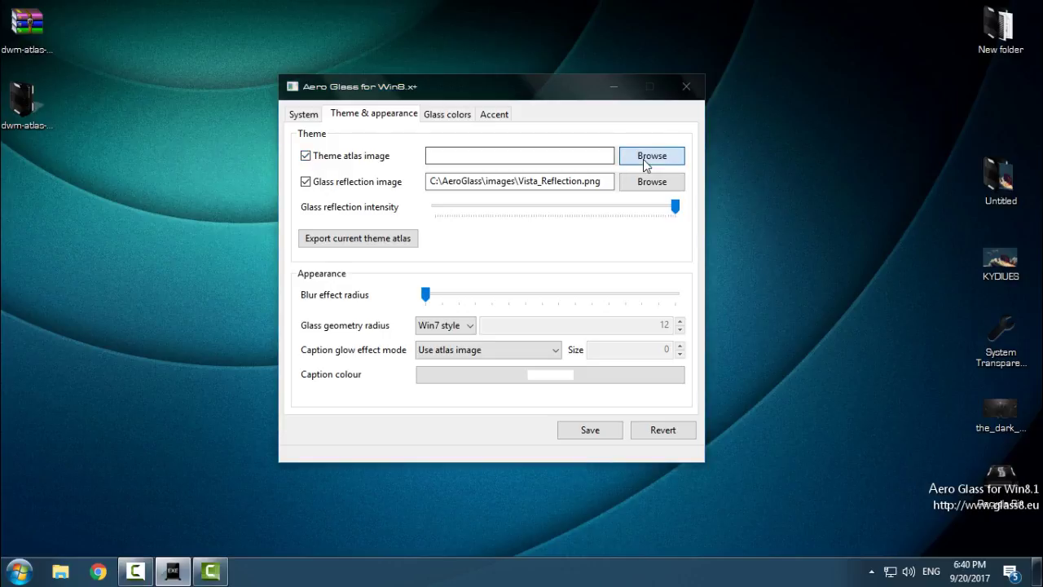
left_click(477, 238)
left_click(669, 439)
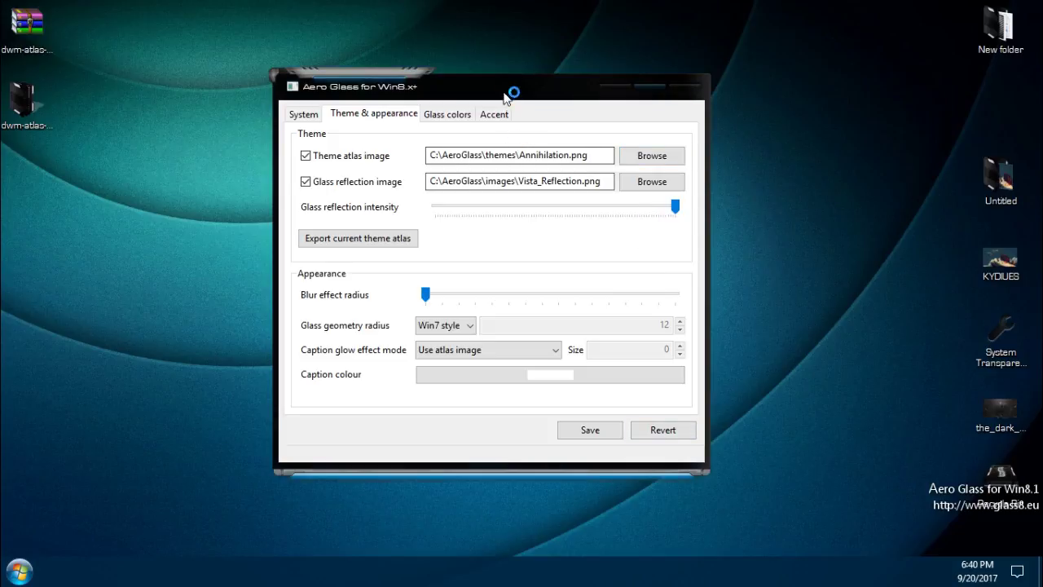
- Reposition the settings window on screen
left_click_drag(508, 88, 522, 109)
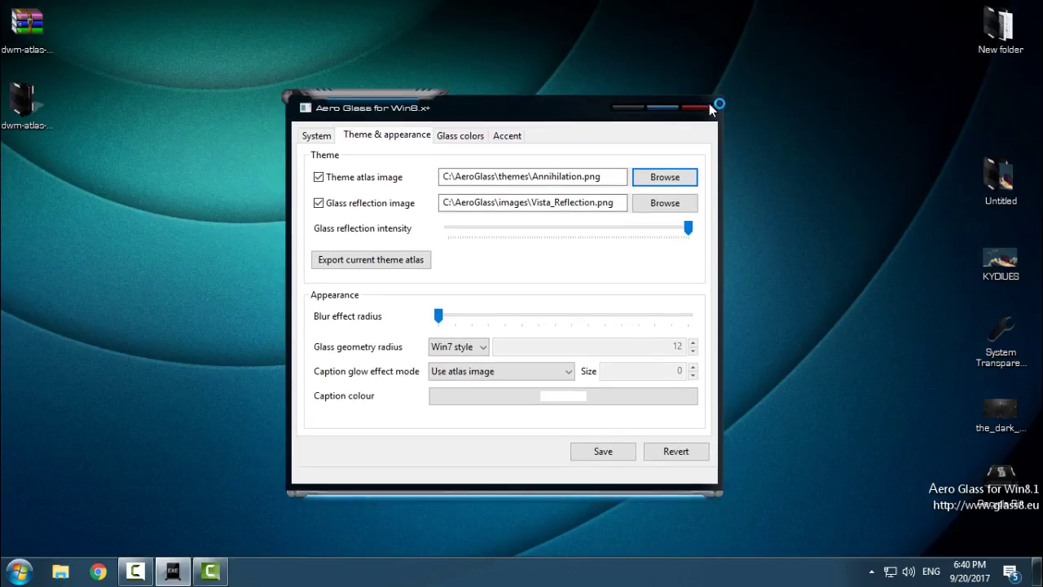
left_click_drag(604, 119, 436, 113)
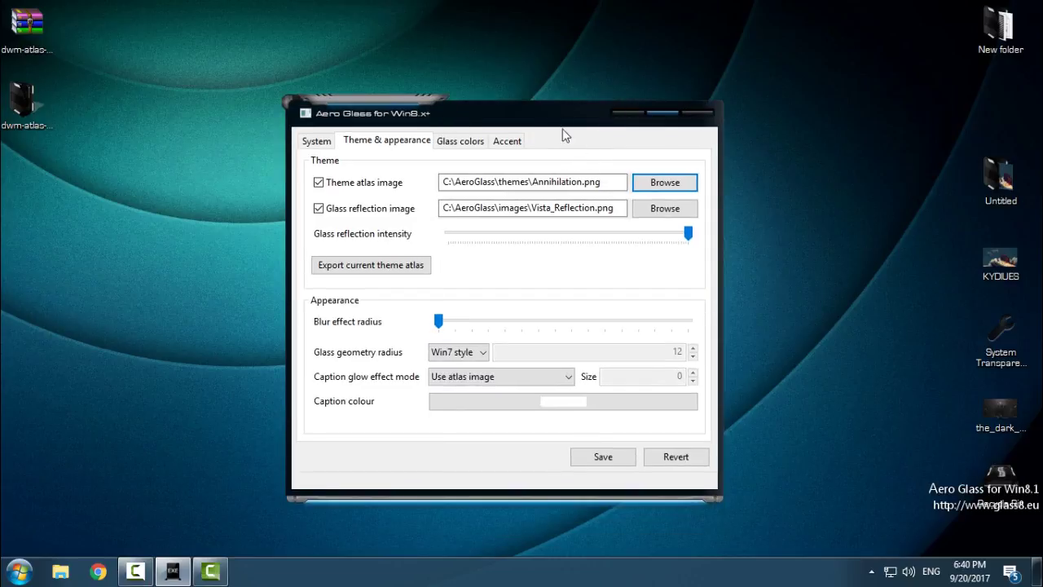
mouse_move(573, 131)
left_mouse_down()
mouse_move(755, 174)
mouse_move(484, 73)
left_mouse_up()
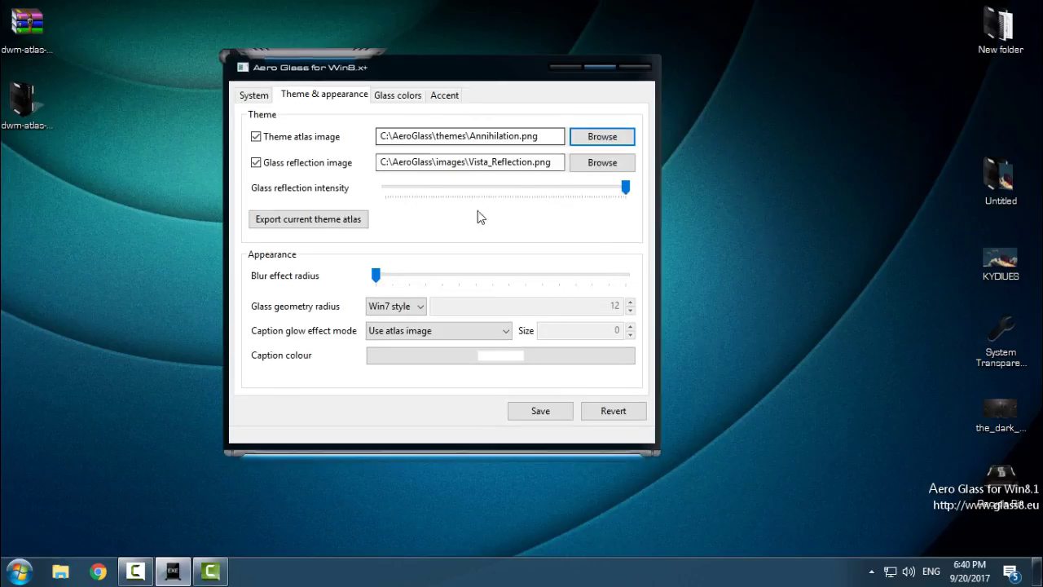
- Test reflection intensity and blur sliders, keep Win7 glass radius, and browse for a reflection image
mouse_move(625, 188)
left_mouse_down()
mouse_move(379, 189)
mouse_move(636, 199)
mouse_move(380, 195)
mouse_move(717, 187)
mouse_move(399, 204)
mouse_move(683, 194)
left_mouse_up()
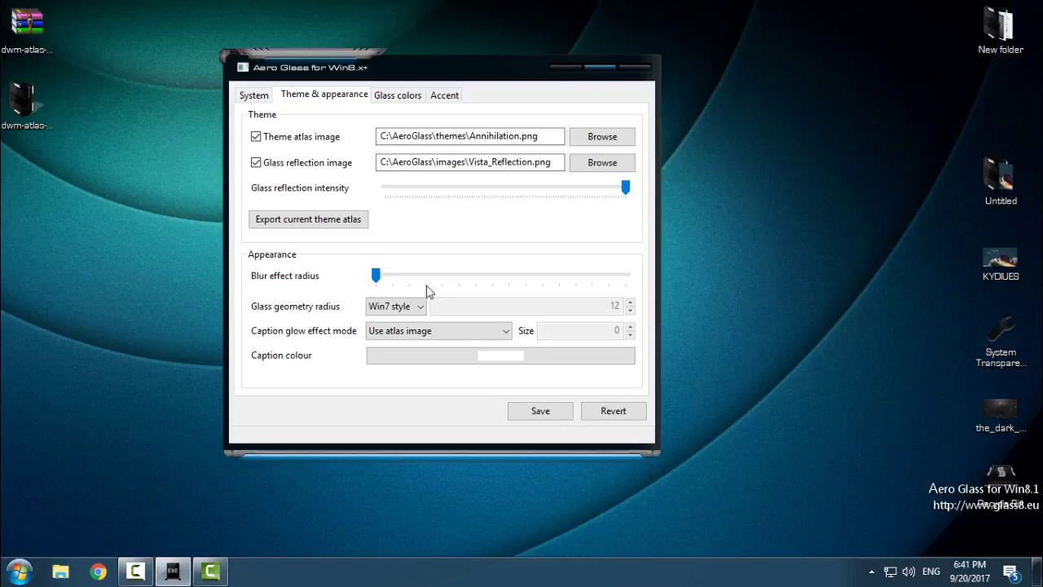
mouse_move(376, 277)
left_mouse_down()
mouse_move(620, 281)
mouse_move(326, 279)
left_mouse_up()
left_click(397, 306)
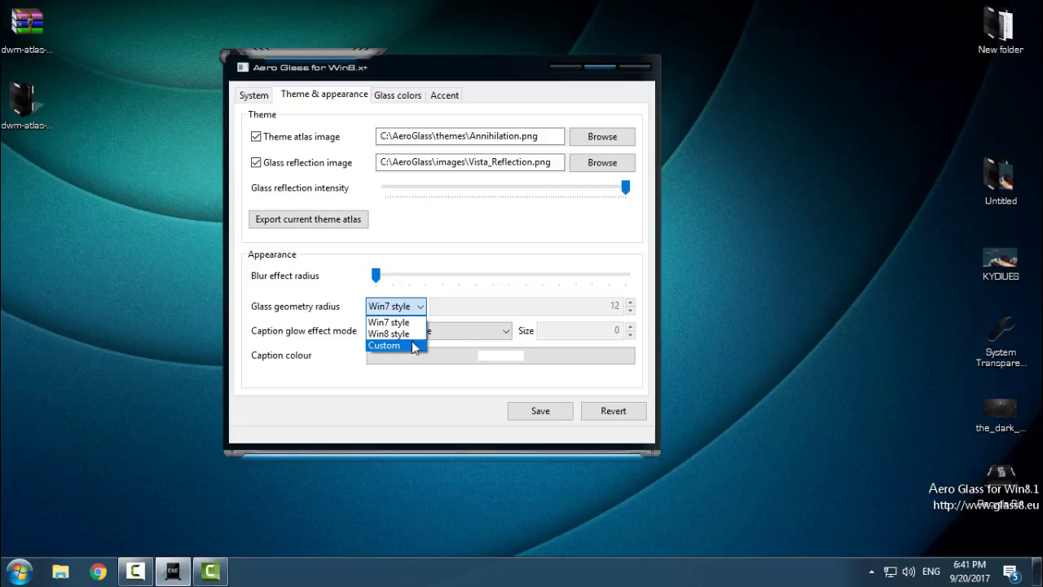
left_click(395, 324)
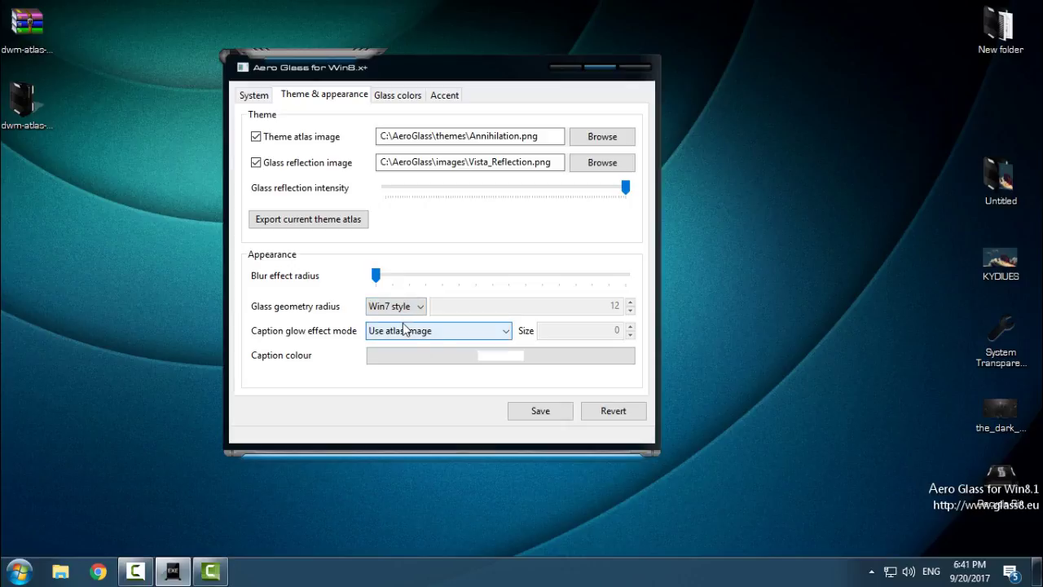
left_click(553, 415)
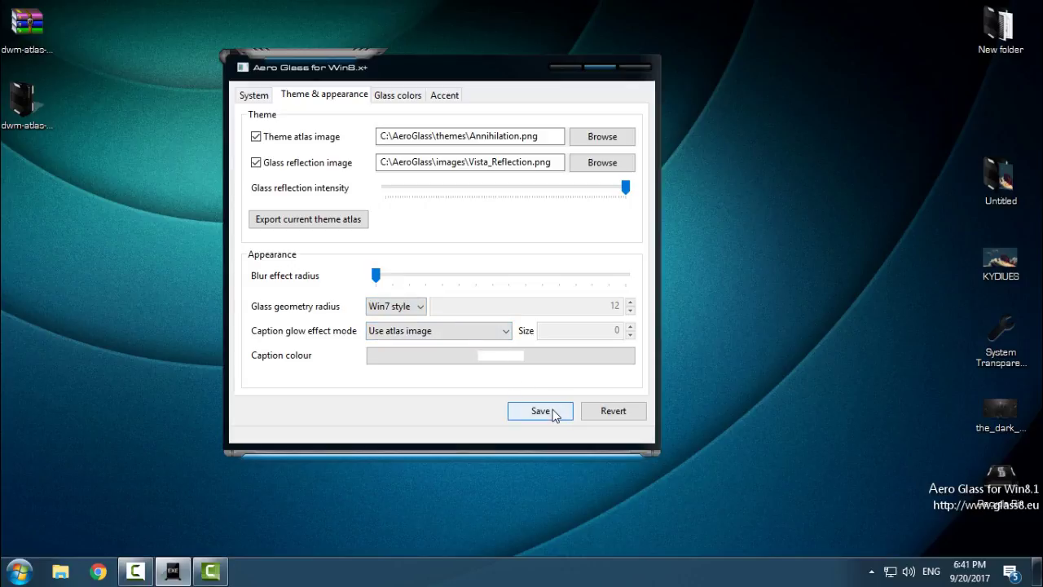
- Preview the reflection thumbnails, then load Reflection_Big.png as the glass reflection image
left_click(585, 171)
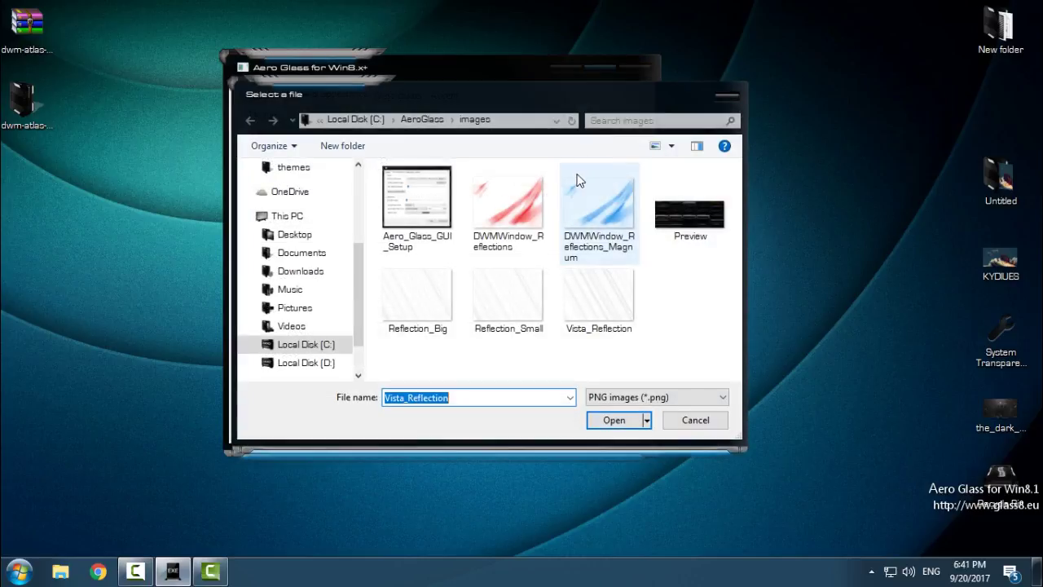
left_click(504, 240)
left_click(599, 238)
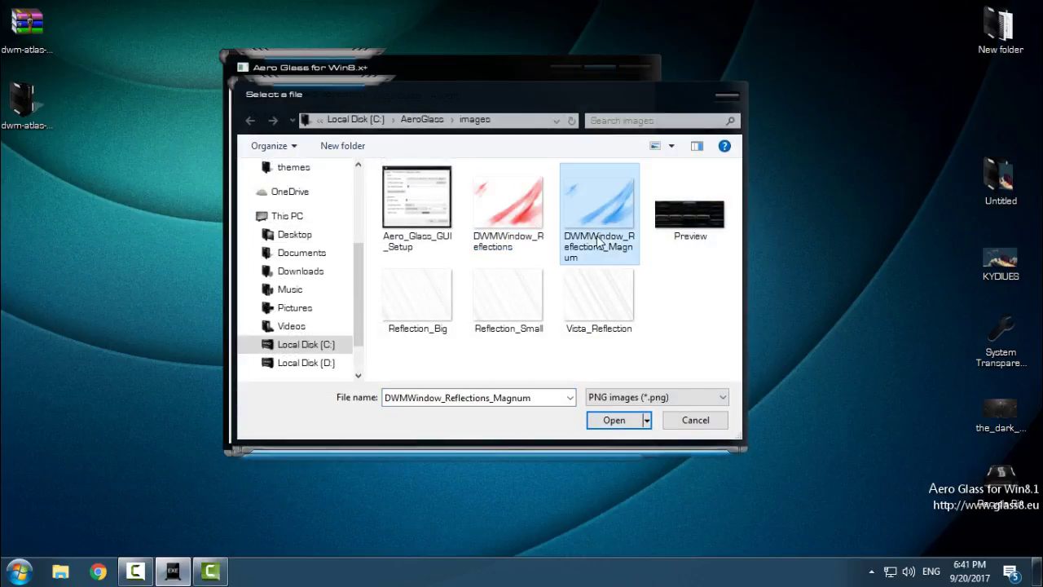
left_click(628, 336)
left_click(528, 336)
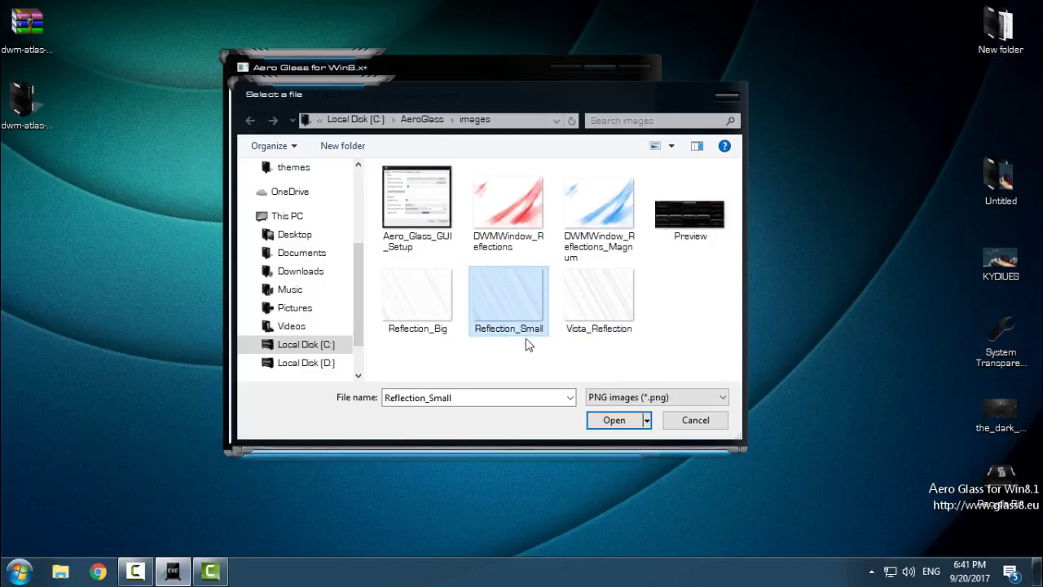
left_click(454, 329)
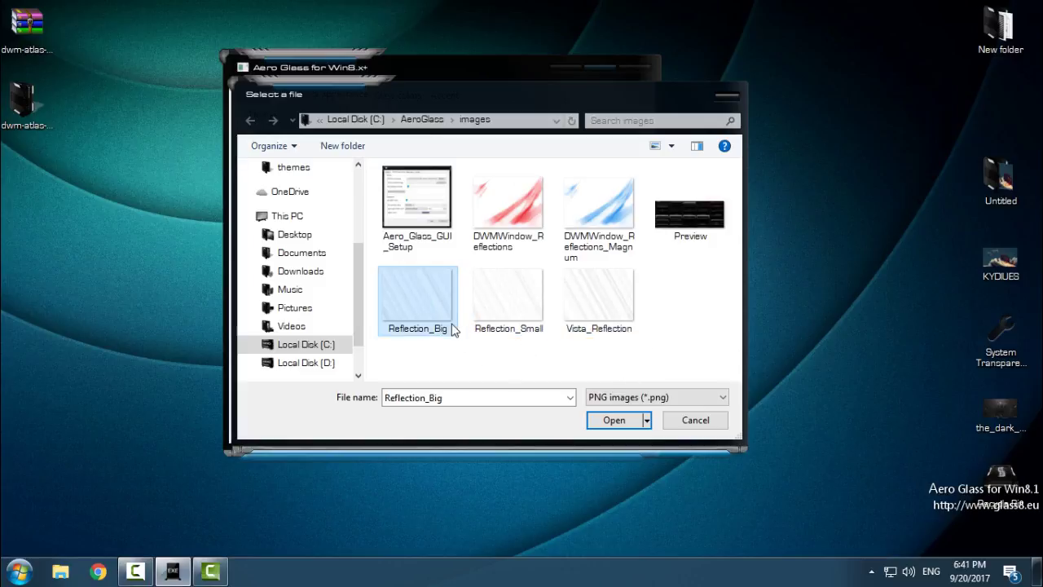
left_click(617, 429)
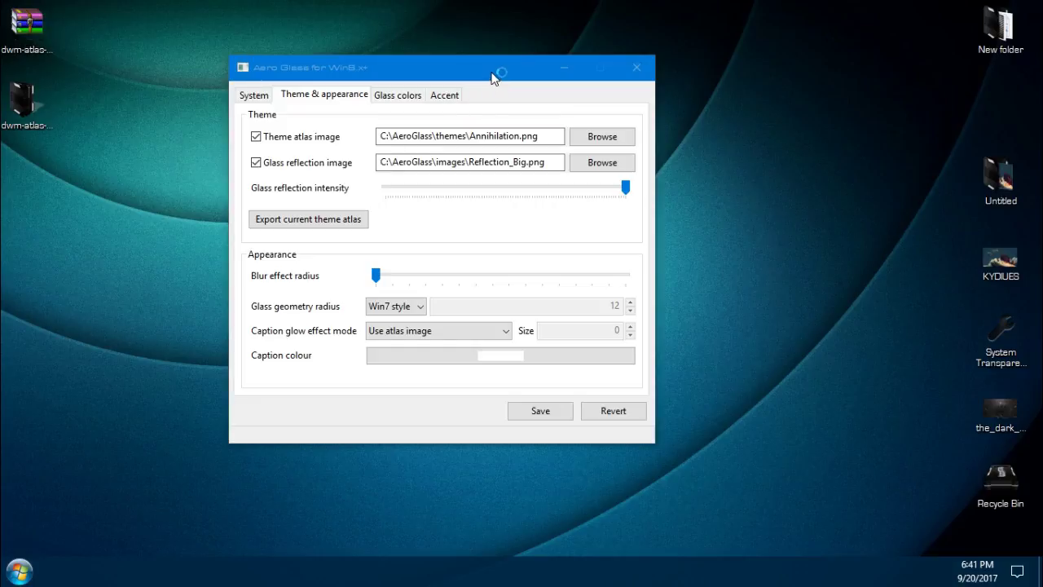
- Reposition the window, save the Annihilation/Reflection_Big settings, and close it
mouse_move(491, 71)
left_mouse_down()
mouse_move(524, 159)
mouse_move(539, 113)
left_mouse_up()
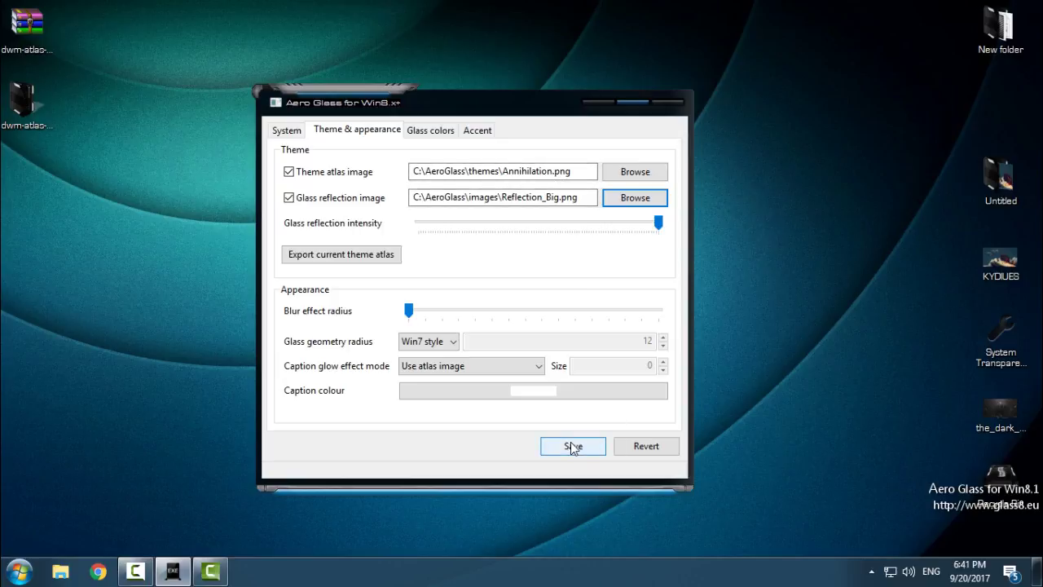
left_click(573, 447)
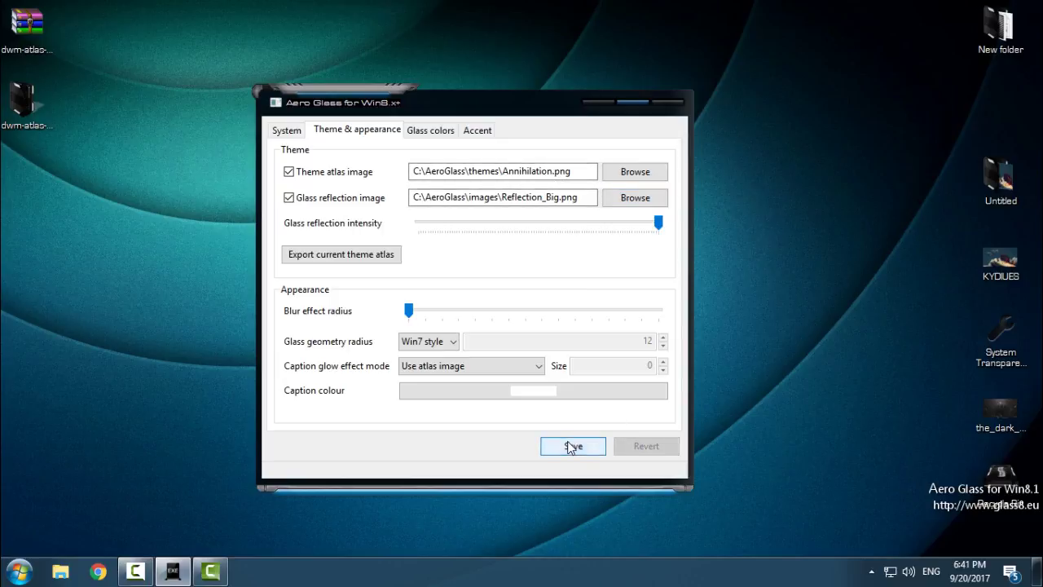
left_click(674, 103)
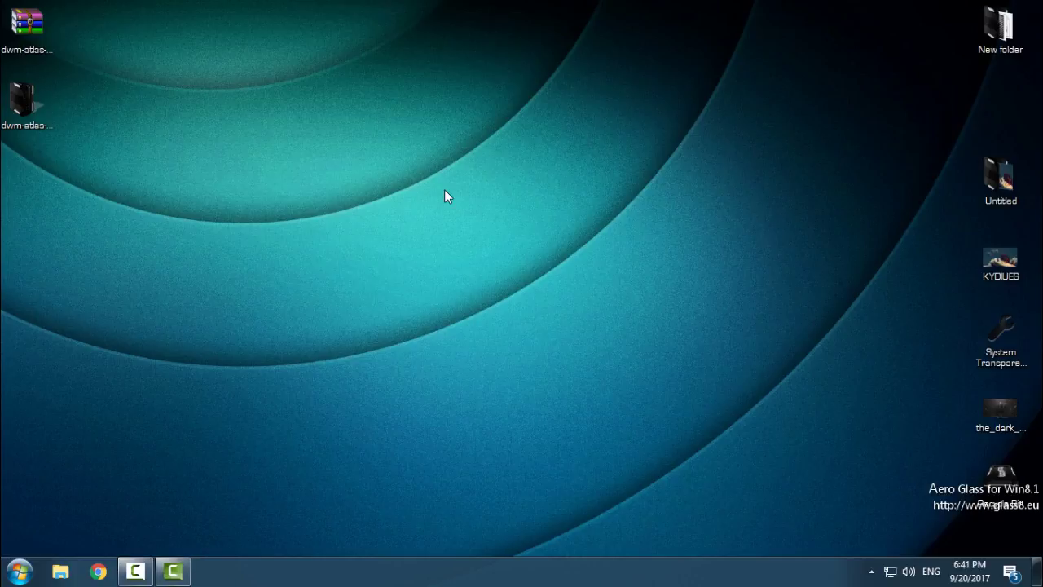